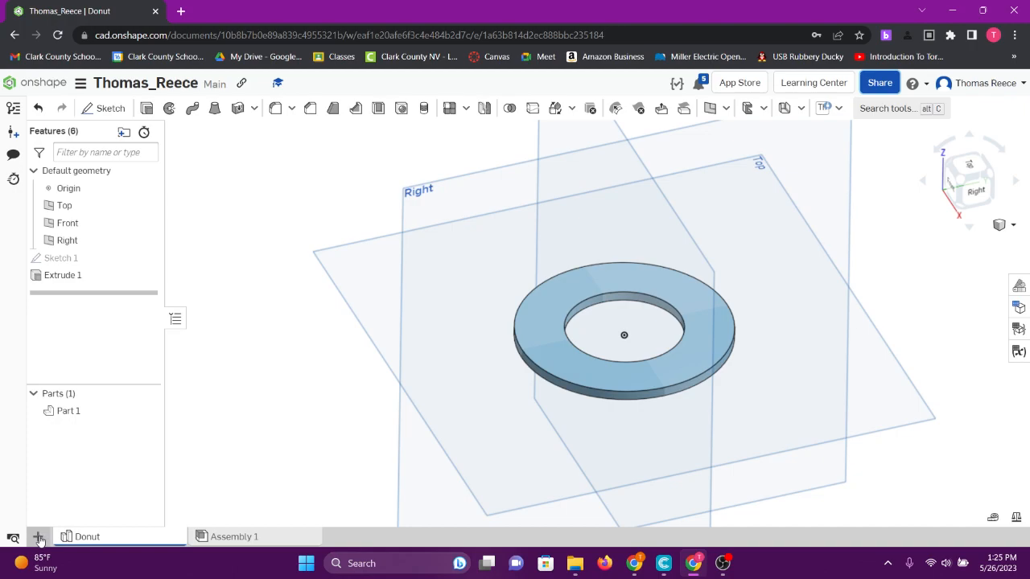
- Create a new Part Studio in the document and rename it Tab
left_click(37, 538)
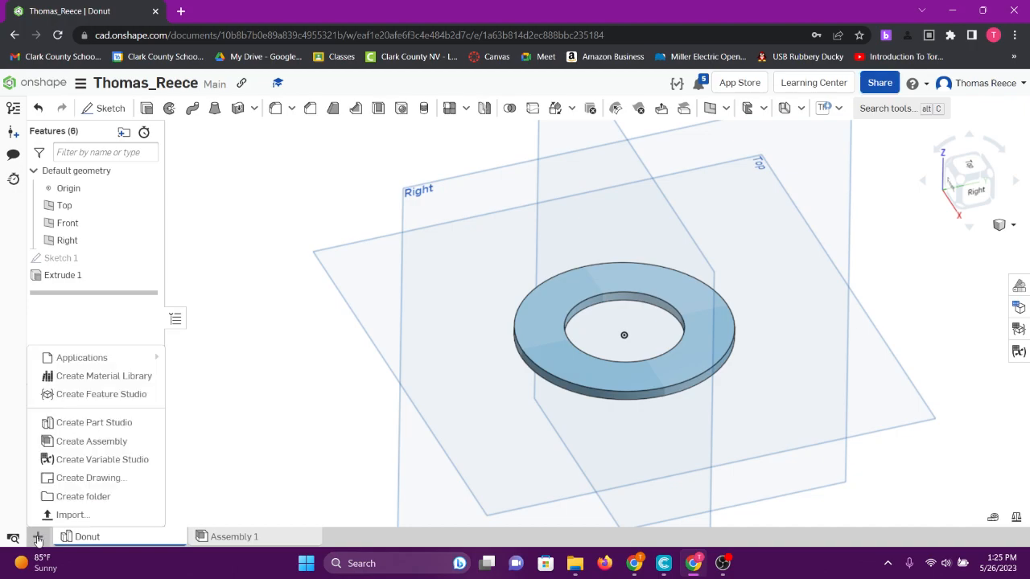
left_click(113, 427)
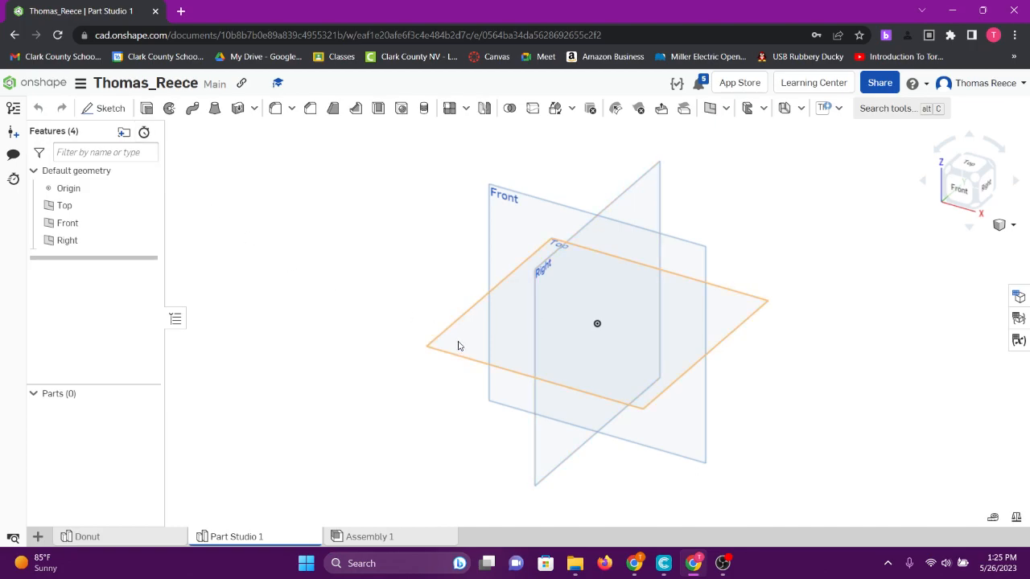
right_click(239, 542)
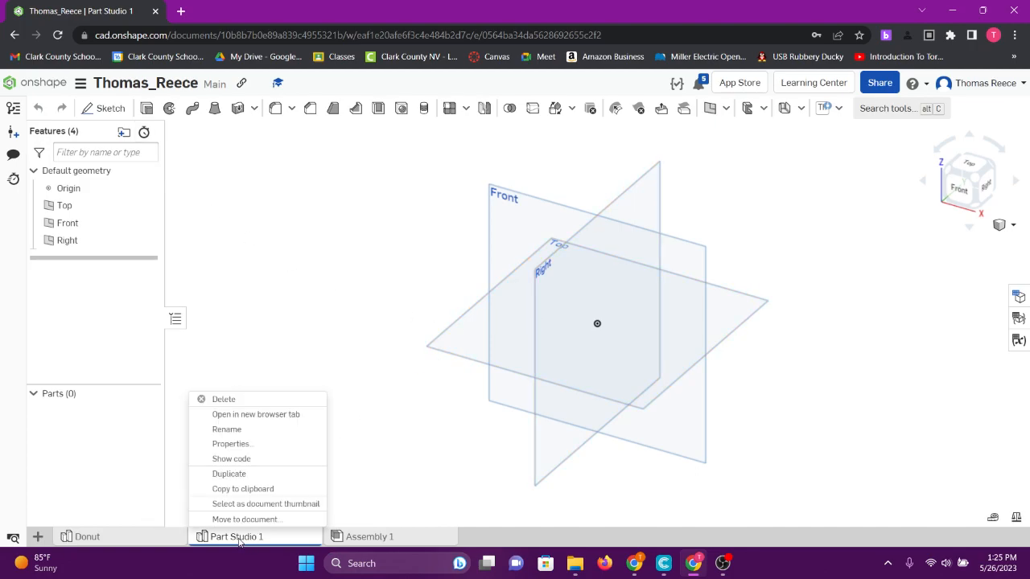
left_click(227, 429)
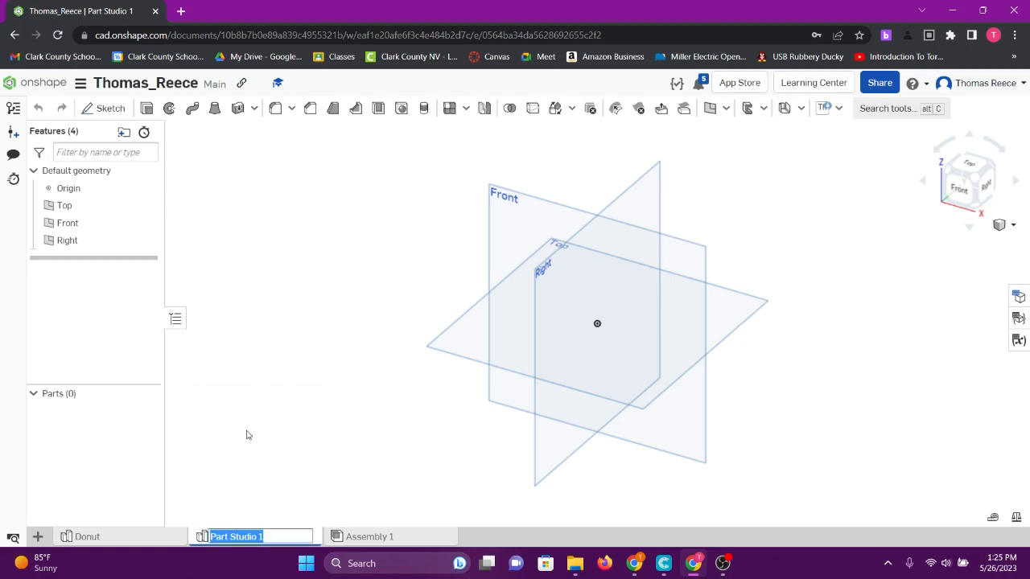
type("Tab")
key("Return")
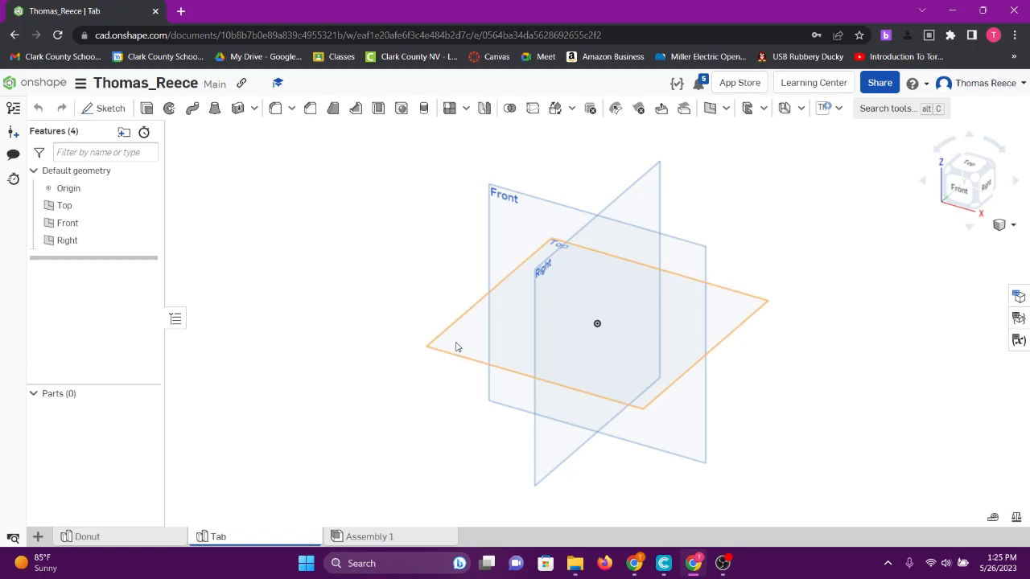
- Start a new sketch on the Top plane and view it normal to the sketch plane
left_click(455, 347)
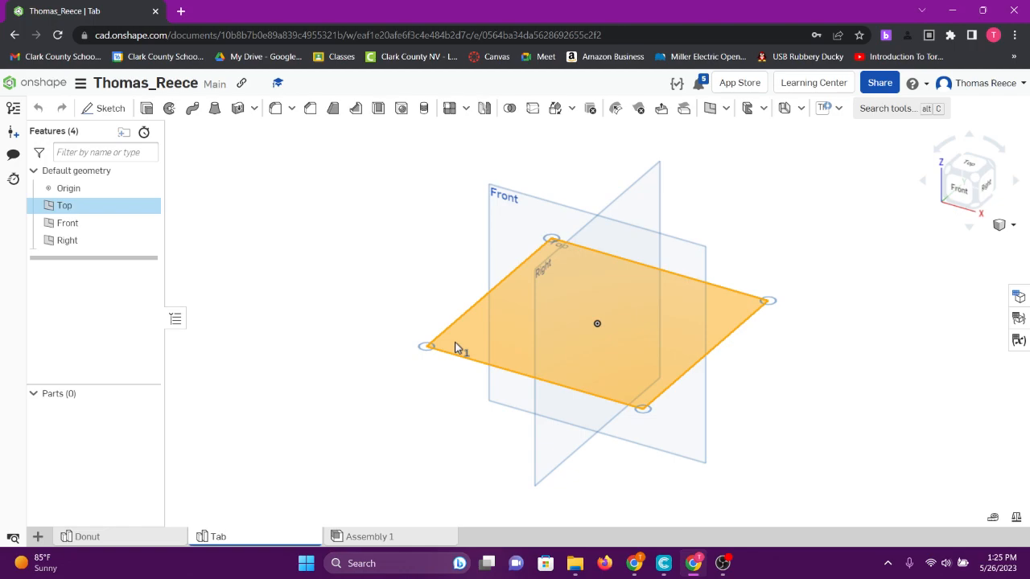
right_click(455, 346)
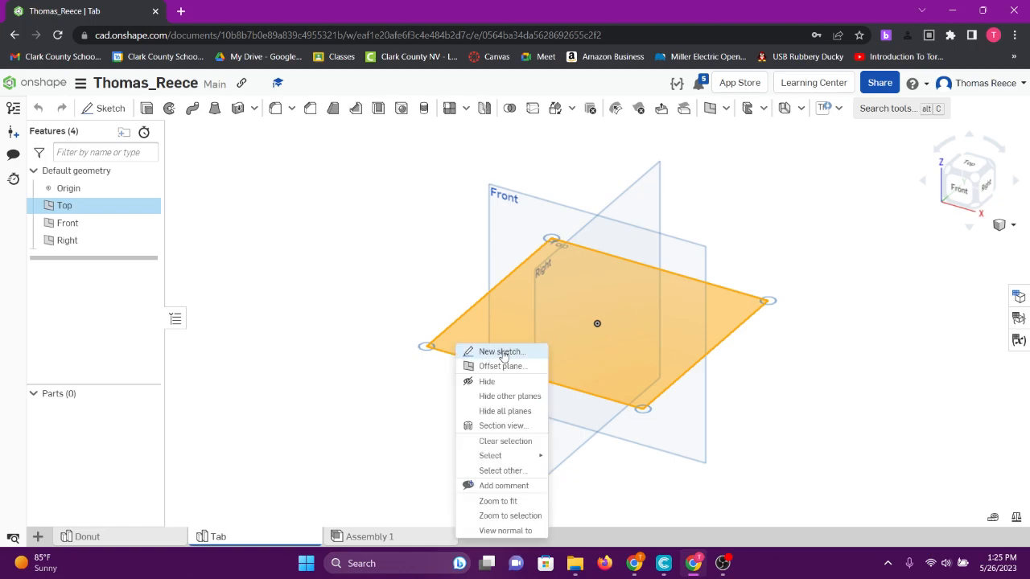
left_click(500, 352)
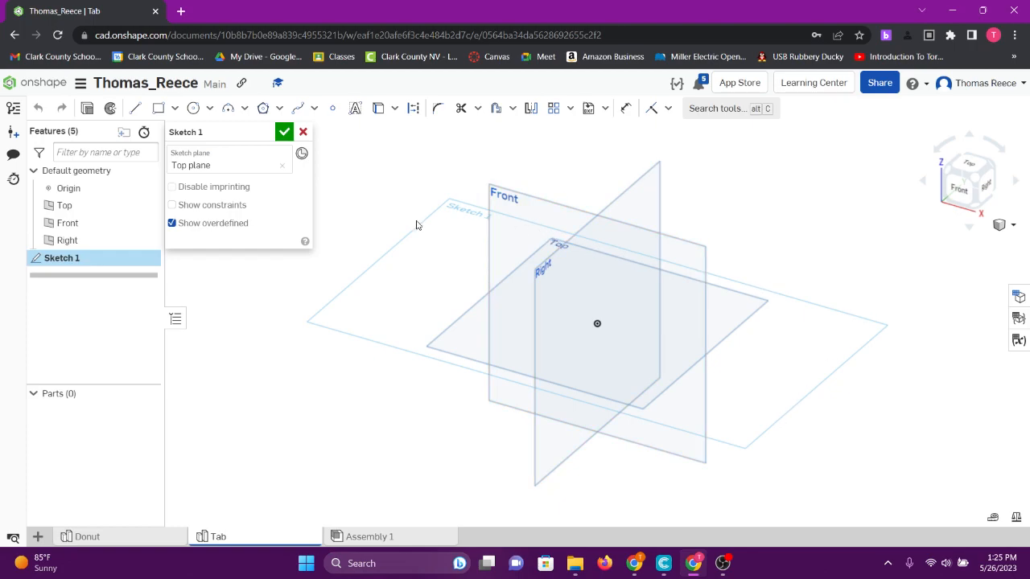
right_click(411, 306)
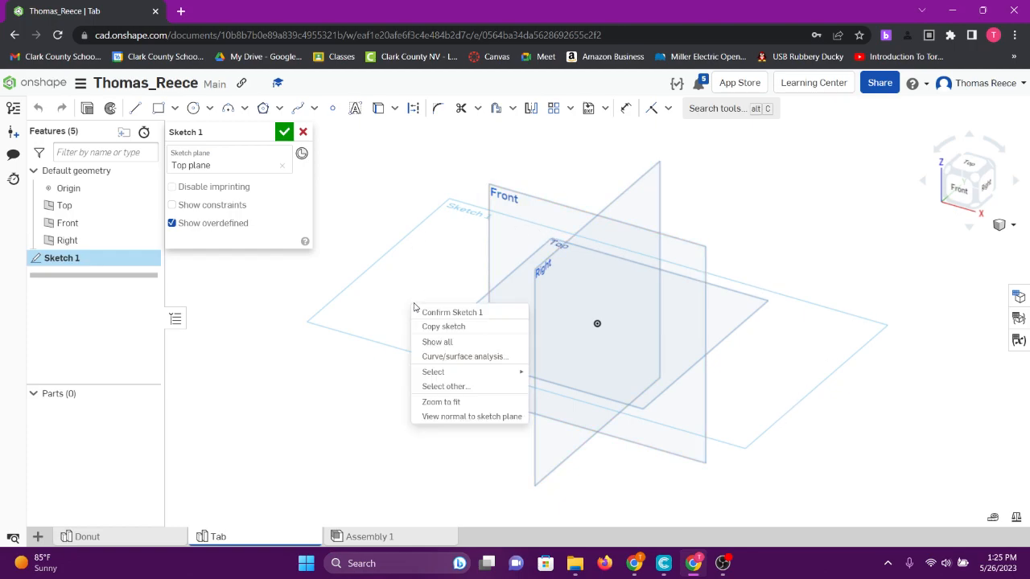
left_click(512, 417)
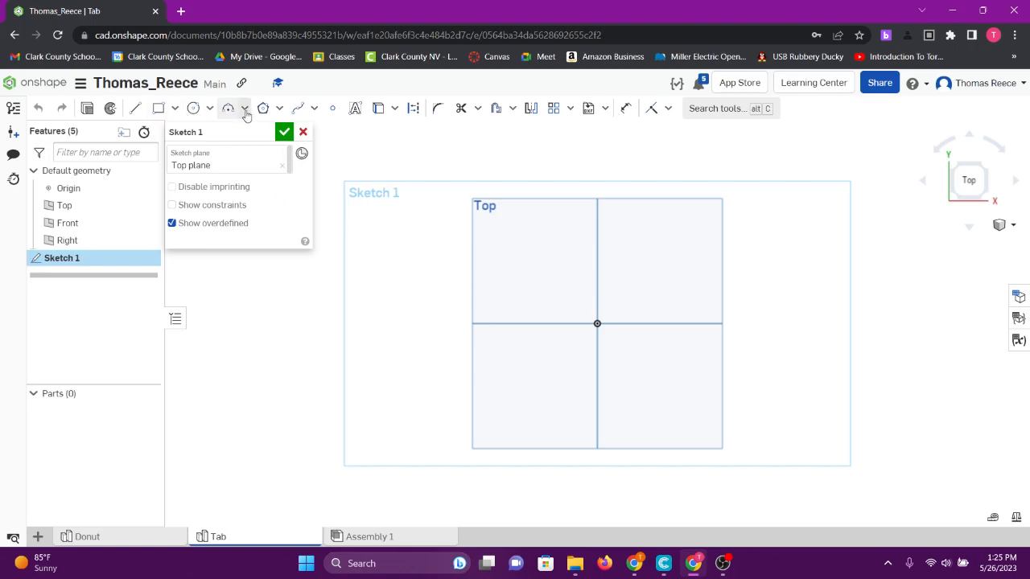
- Sketch a center point circle on the origin with a diameter of 0.375 in
left_click(210, 109)
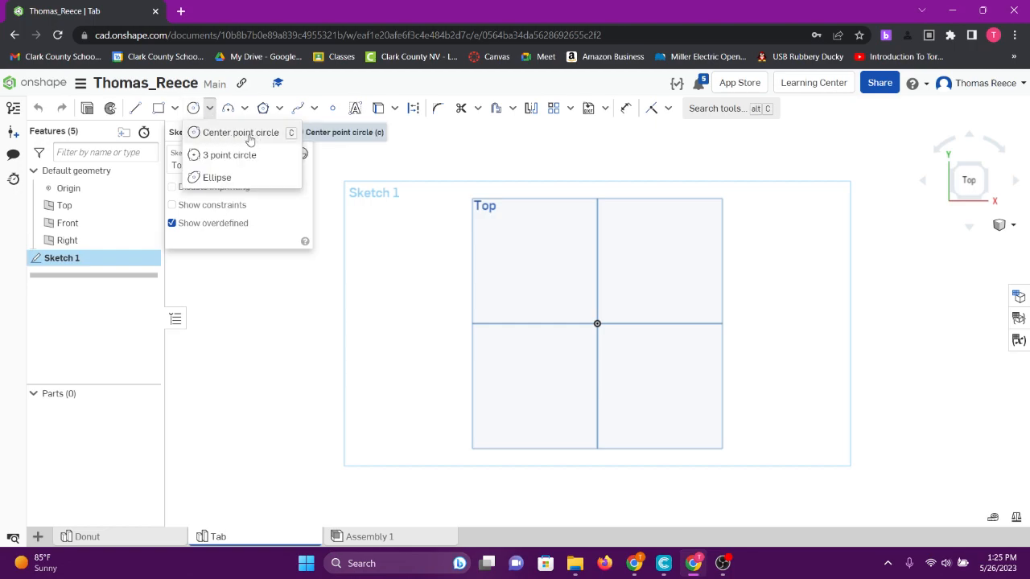
left_click(223, 134)
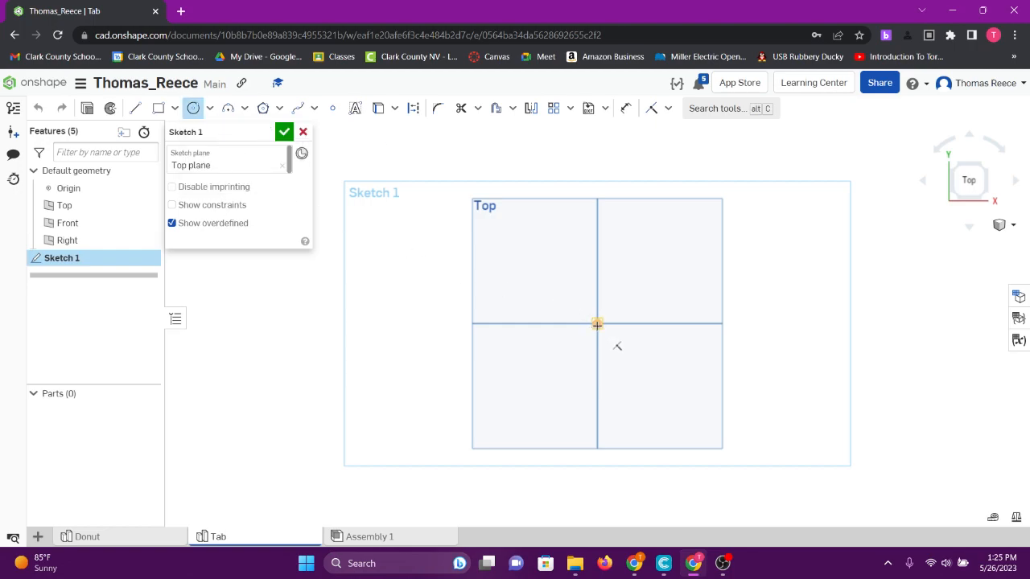
left_click(597, 323)
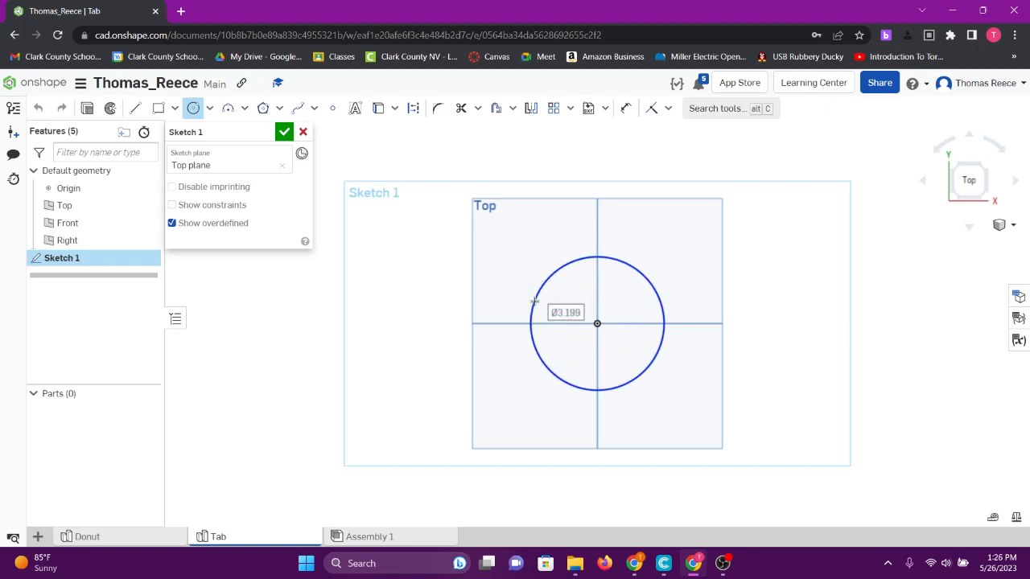
left_click(534, 302)
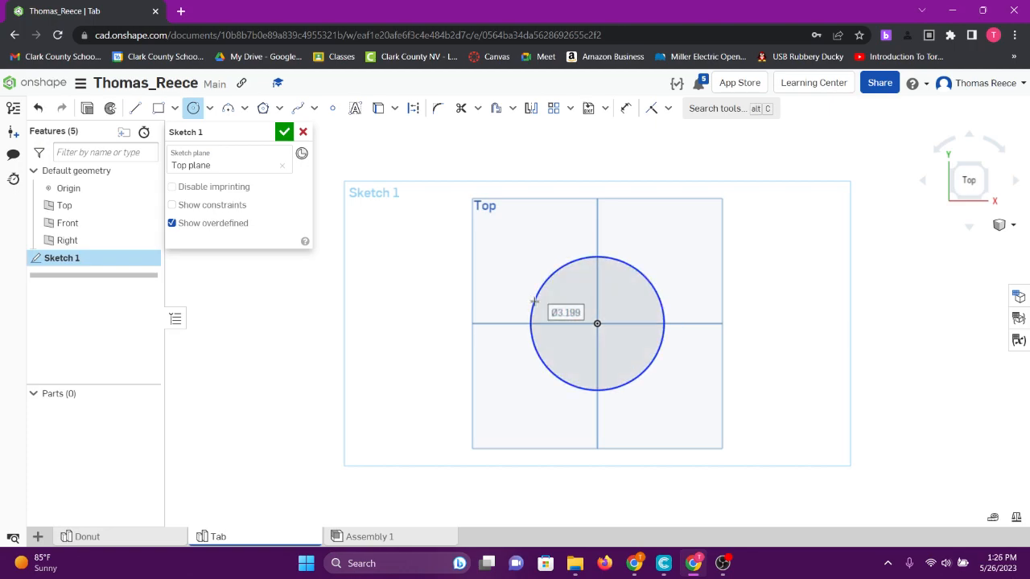
type("0.")
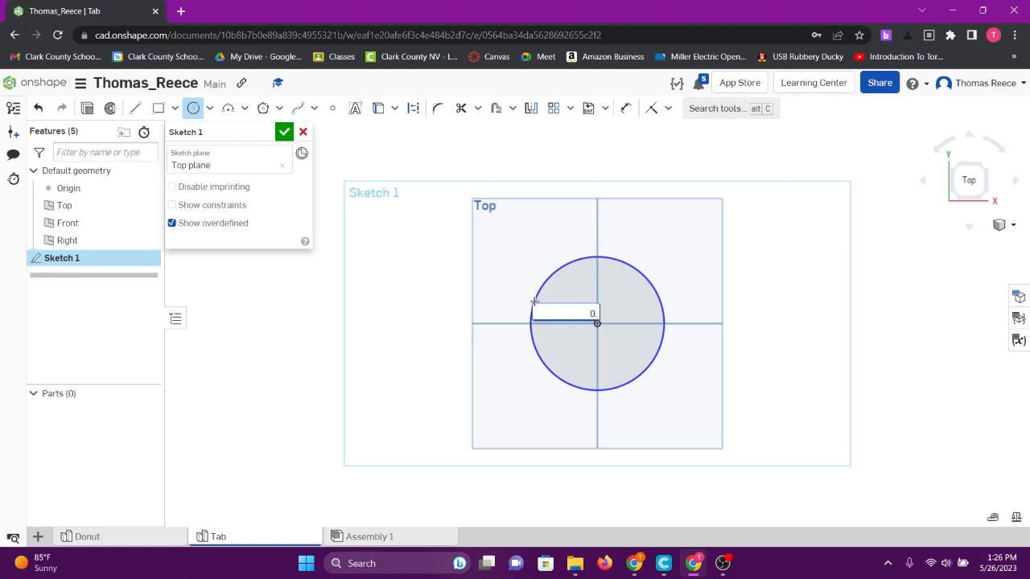
type("375")
key("Return")
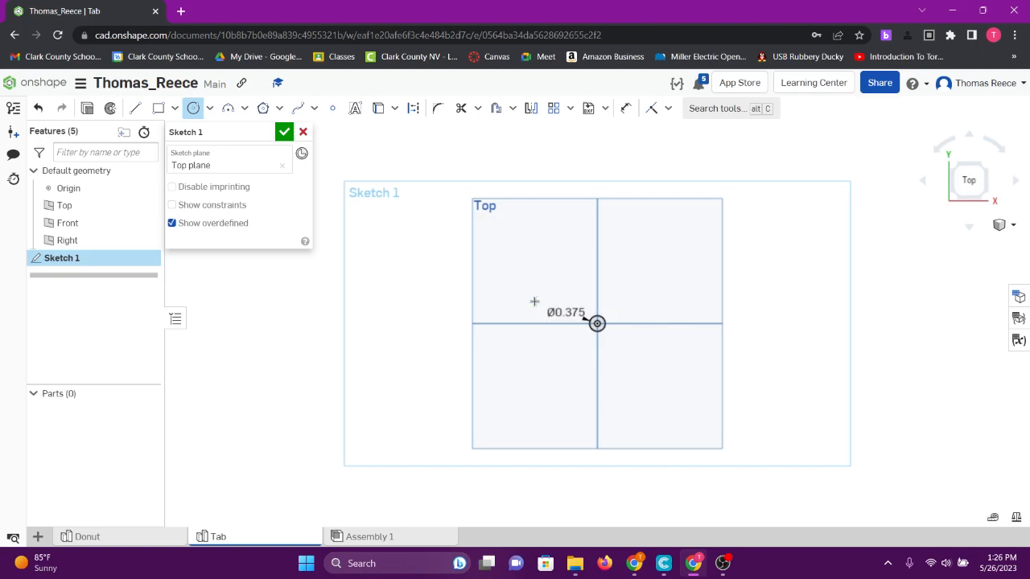
scroll(600, 321, "up", 5)
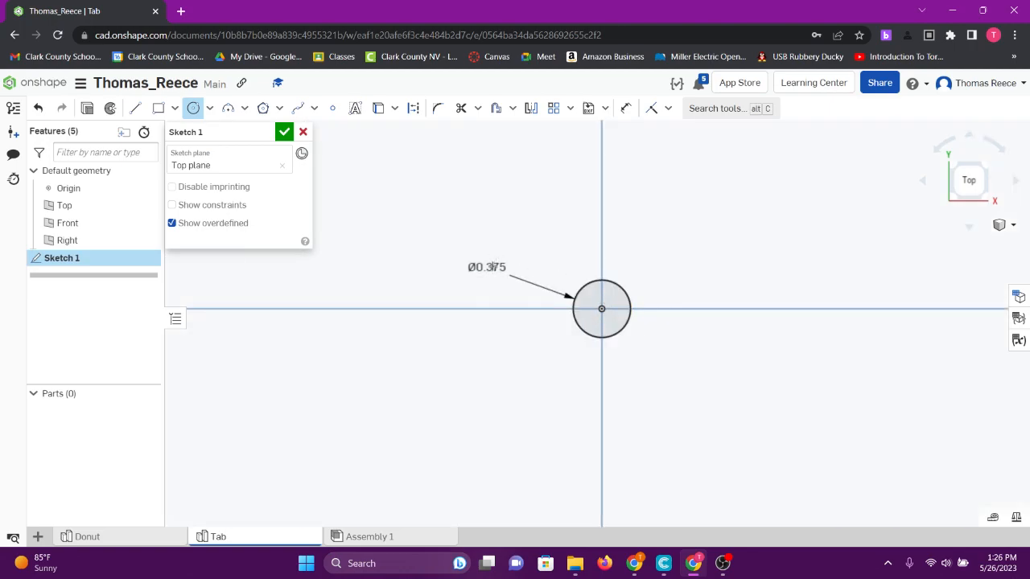
right_click(716, 243)
left_click(764, 252)
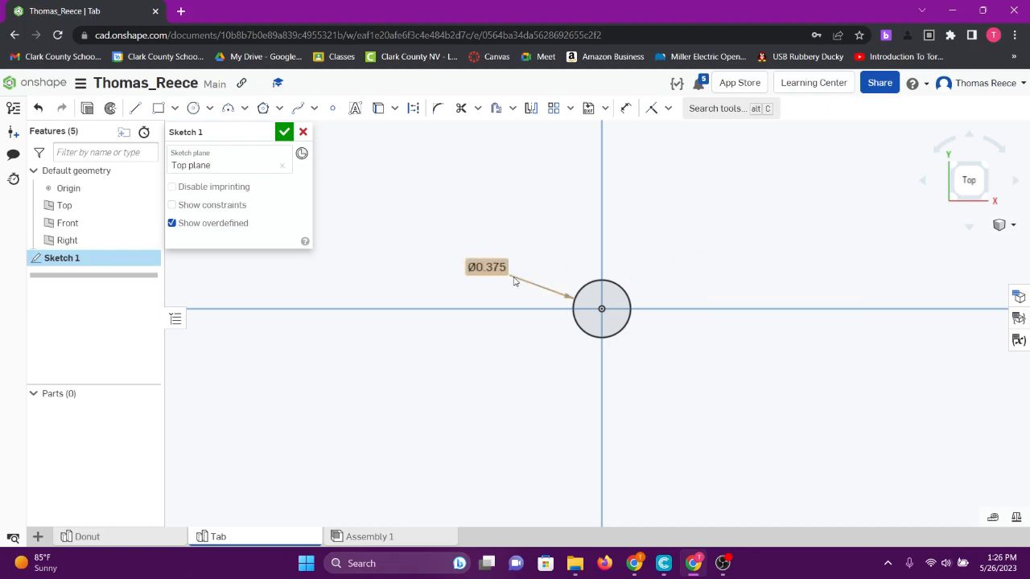
- Re-enter the circle's diameter as the fraction 3/8
double_click(492, 275)
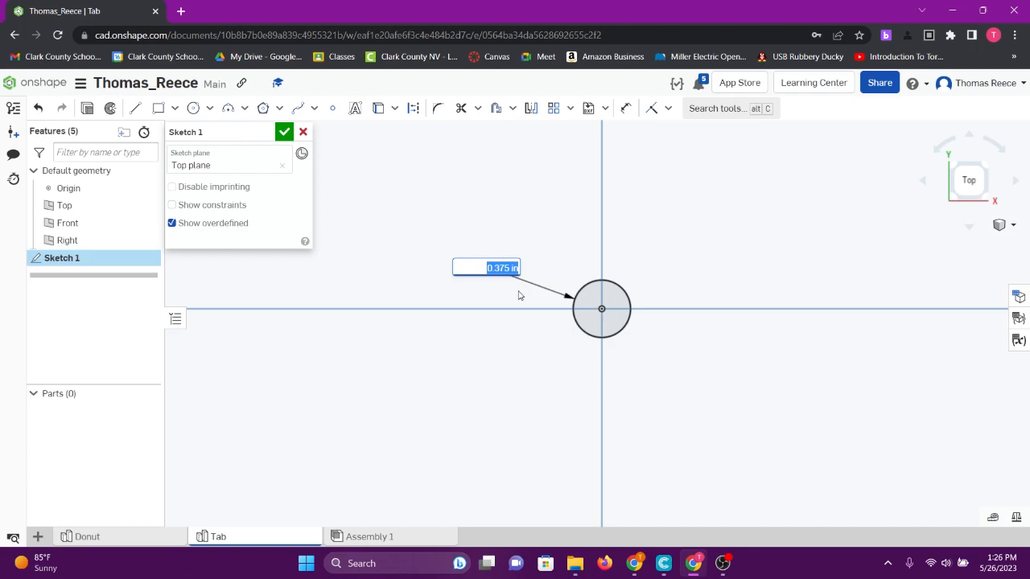
key("BackSpace")
type("3/8")
key("Return")
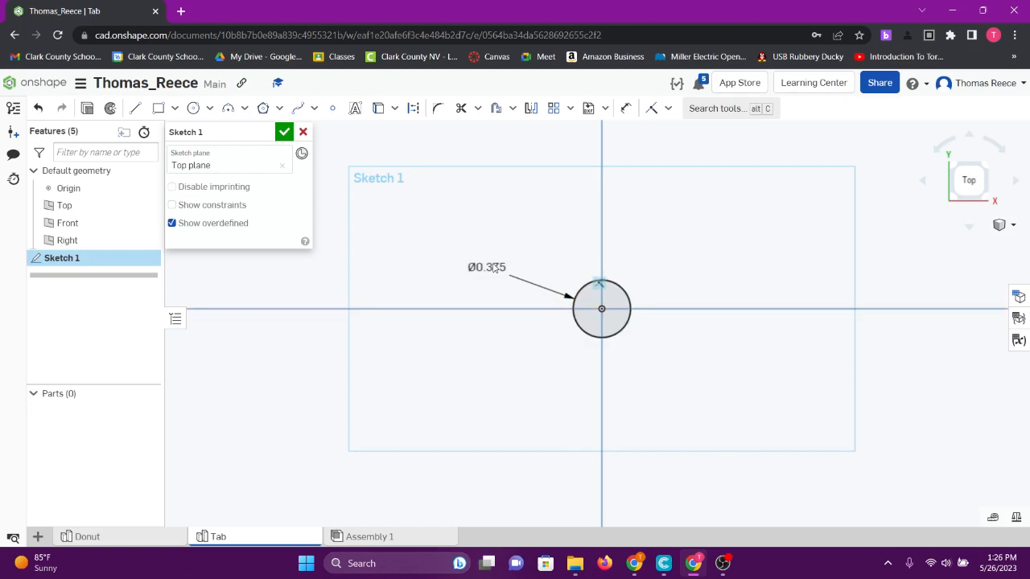
- Sketch a second center point circle on the origin, concentric with the hole circle, with a diameter of 1 in
left_click(194, 110)
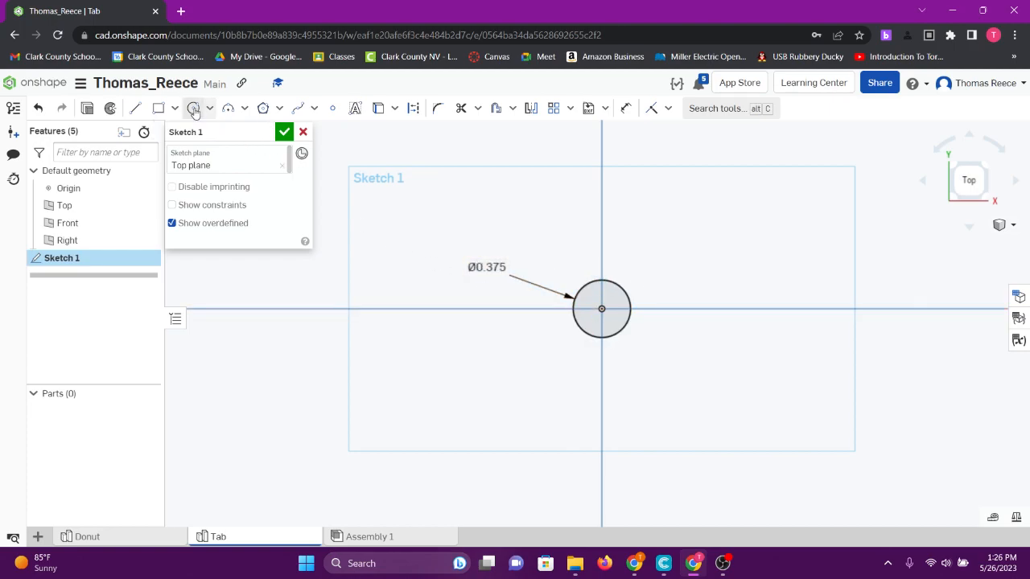
scroll(605, 310, "down", 2)
left_click(610, 311)
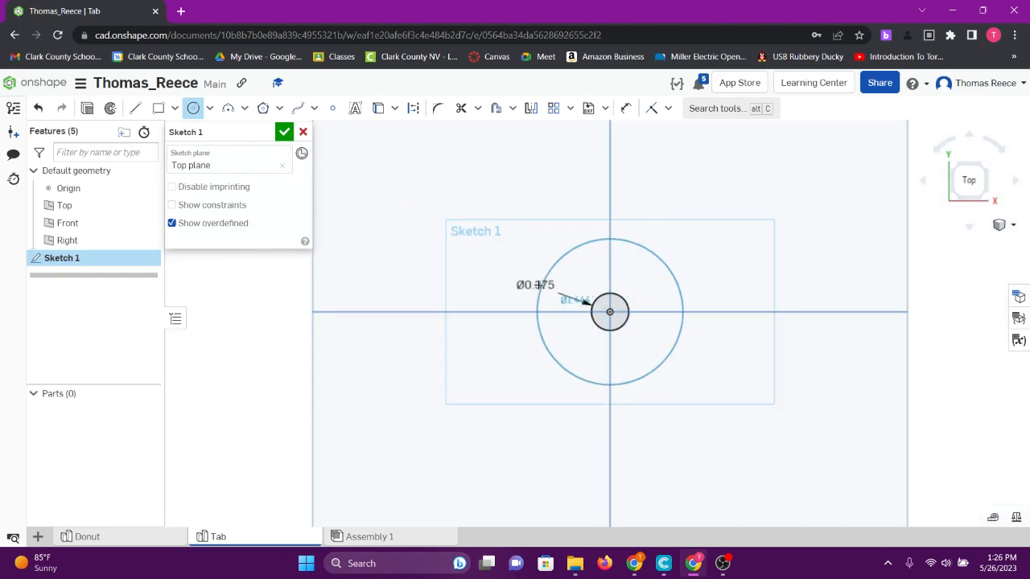
left_click(504, 266)
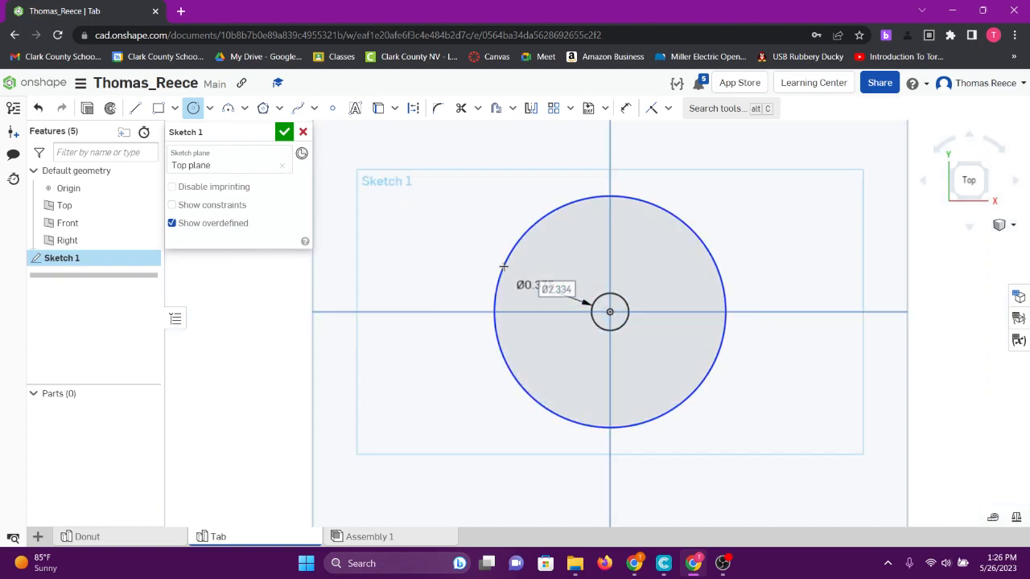
type("1")
key("Return")
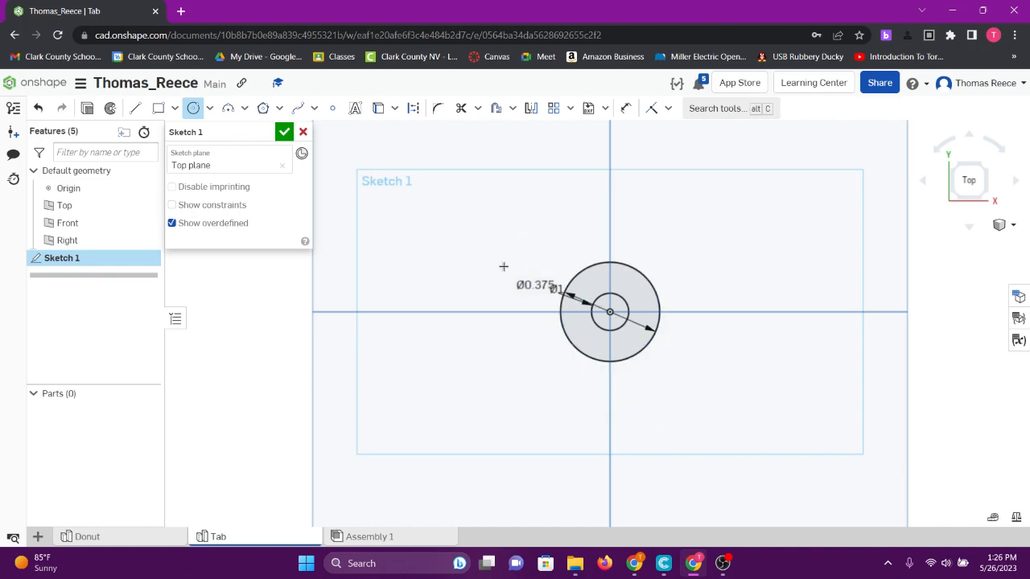
scroll(626, 294, "up", 5)
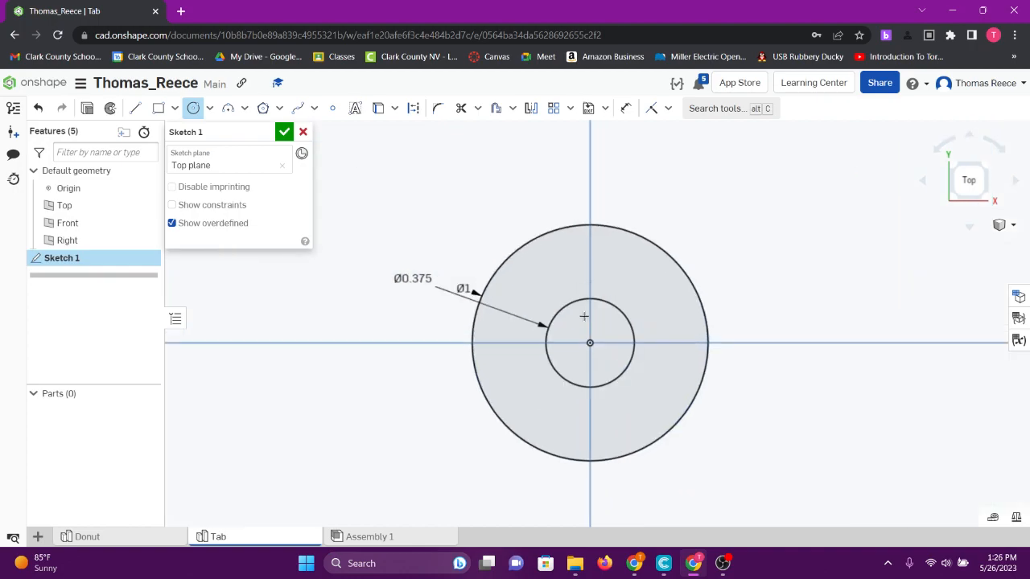
right_click(752, 223)
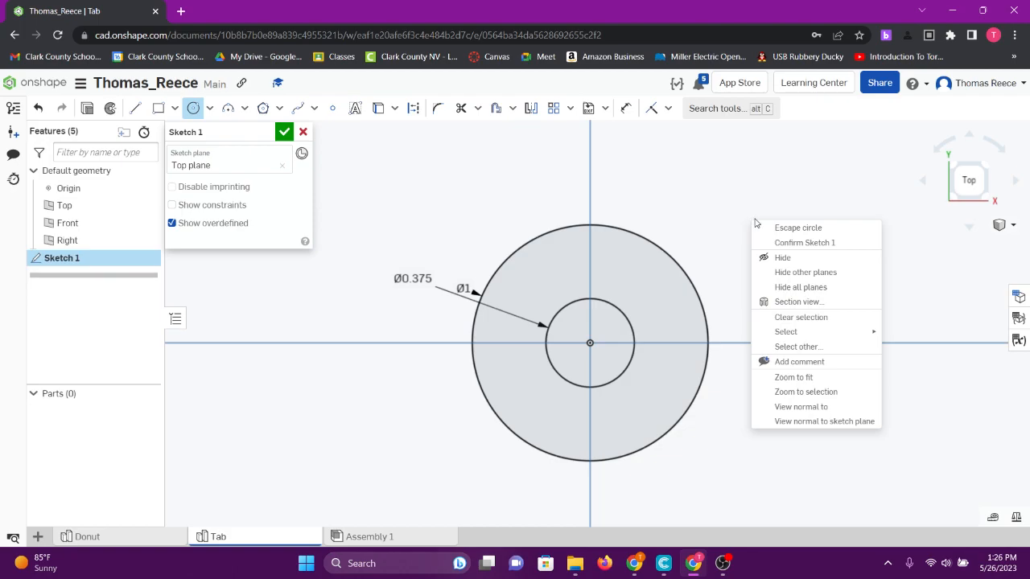
left_click(806, 229)
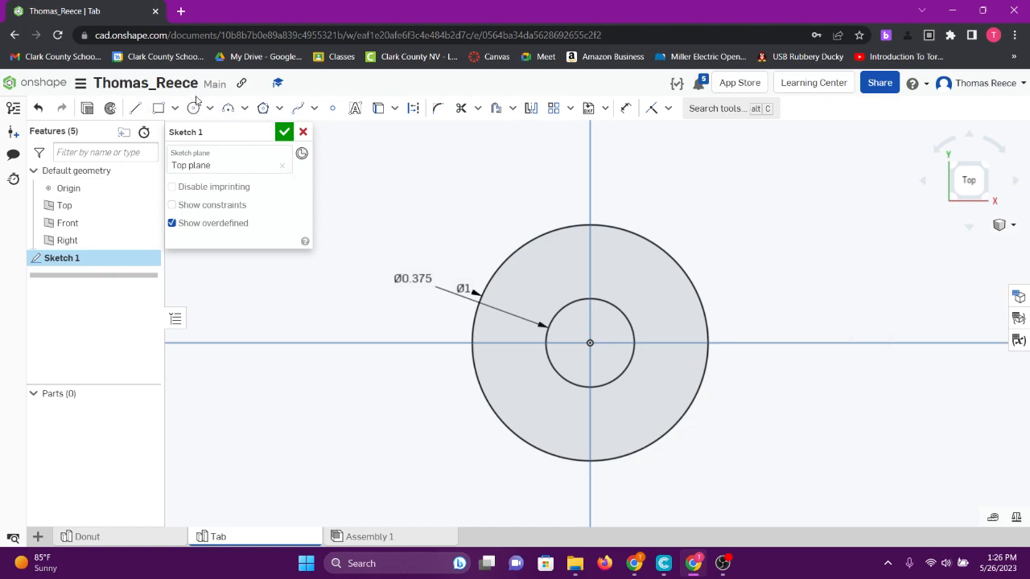
- Reposition both diameter dimensions outside the circles so their labels stand clear of each other
left_click_drag(464, 279, 427, 221)
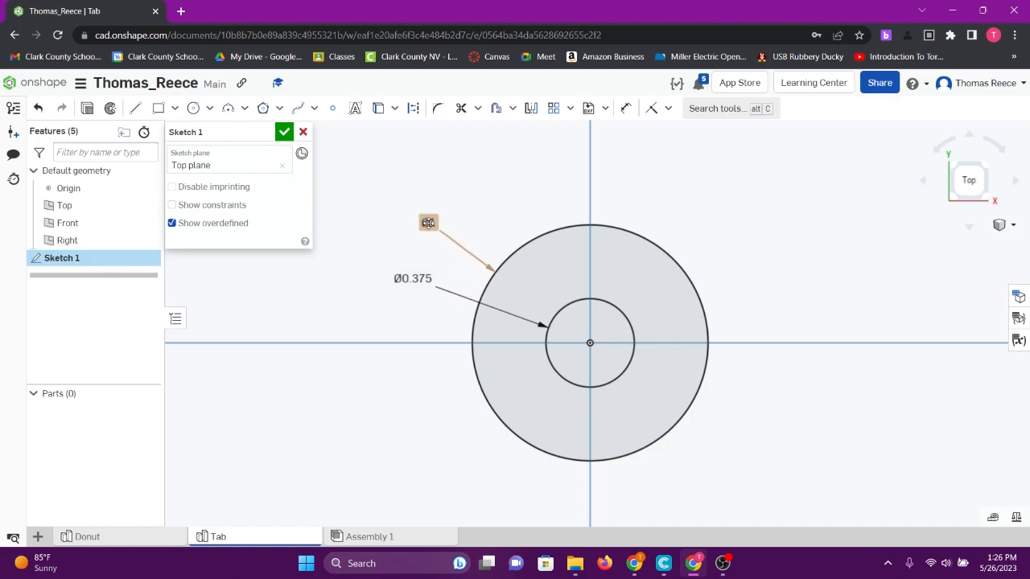
mouse_move(410, 279)
left_mouse_down()
mouse_move(402, 310)
mouse_move(402, 274)
left_mouse_up()
left_click_drag(428, 223, 406, 228)
- Sketch a center point rectangle about 1 by 1.106 in, centered directly below the origin, with an upper corner on the outer circle level with its center
scroll(625, 338, "down", 5)
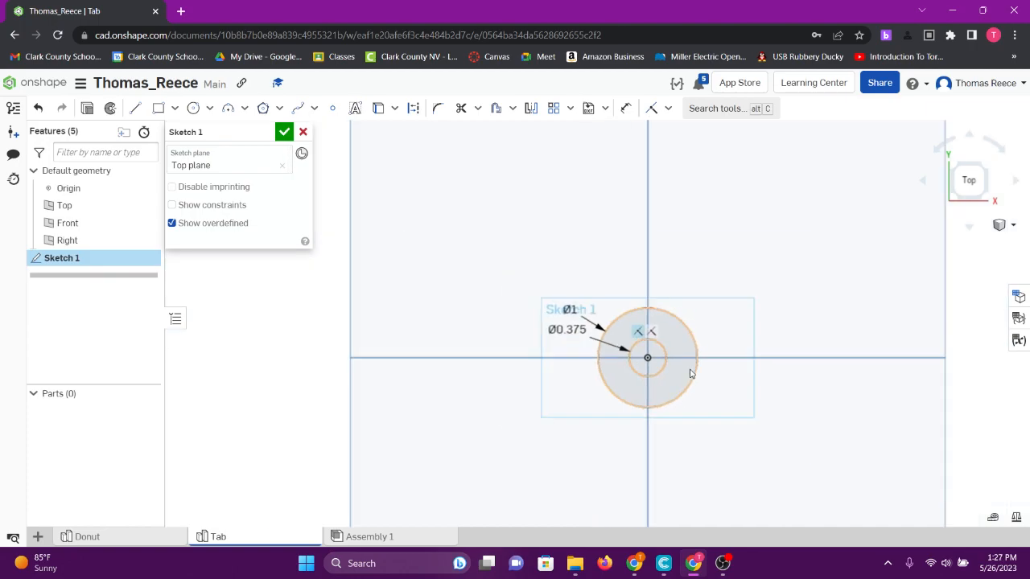
scroll(690, 386, "up", 3)
scroll(697, 391, "down", 2)
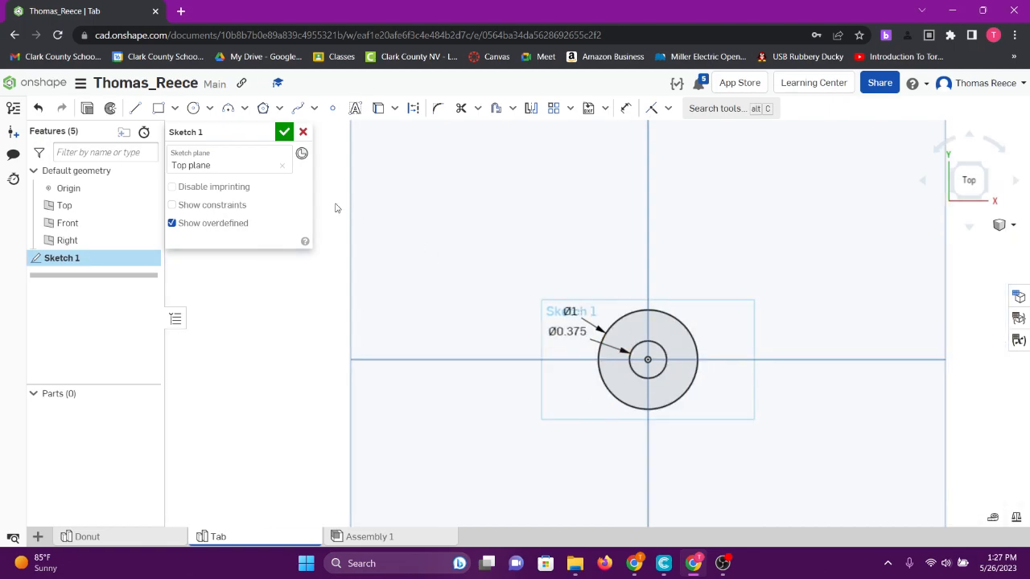
left_click(175, 108)
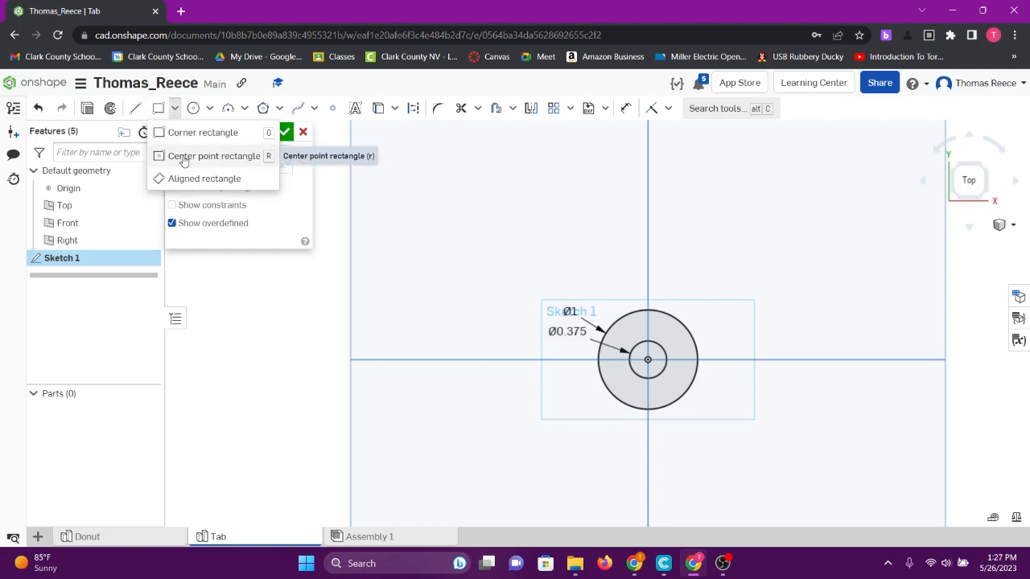
left_click(184, 158)
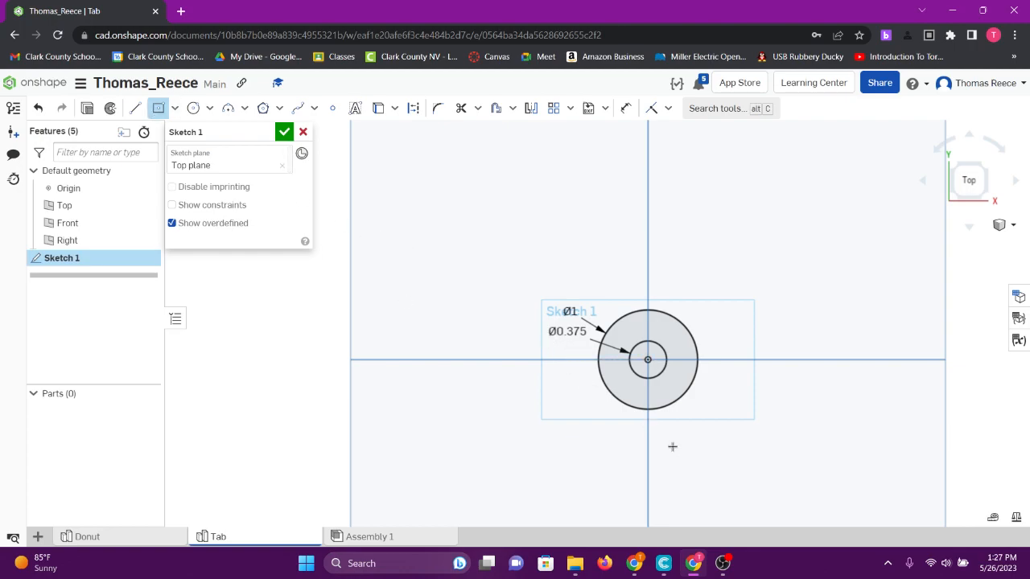
scroll(671, 443, "up", 4)
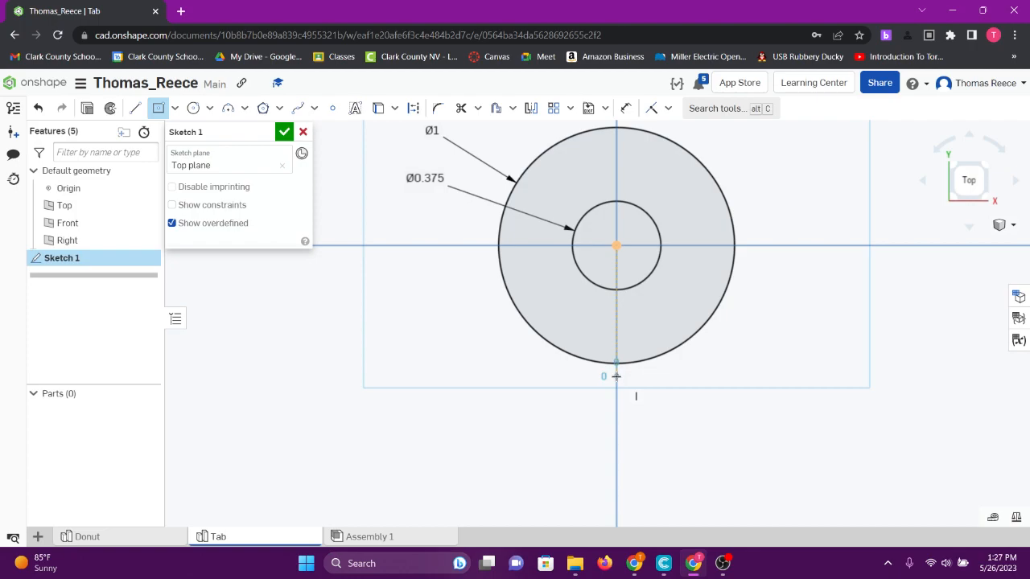
left_click(616, 375)
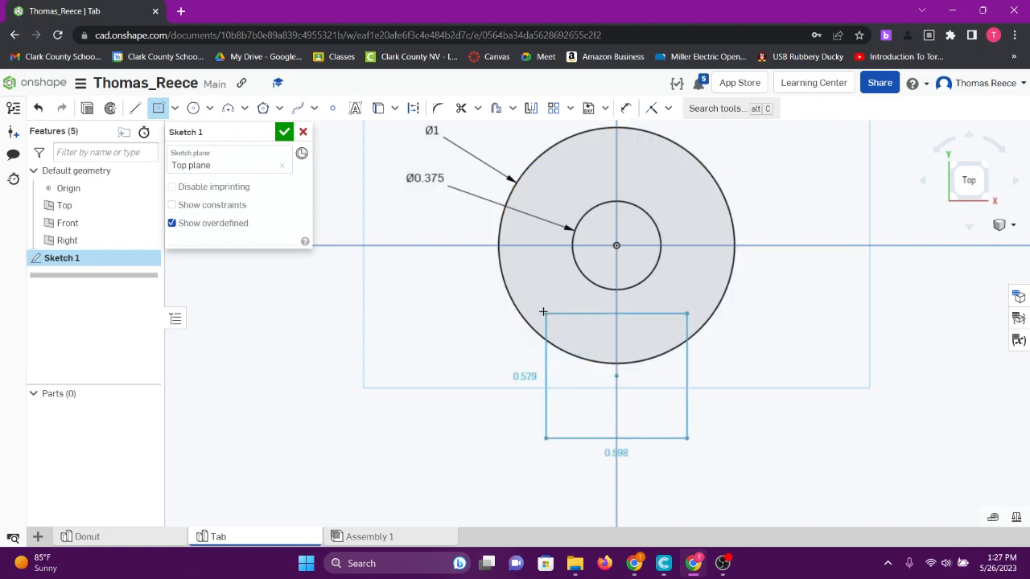
left_click(498, 246)
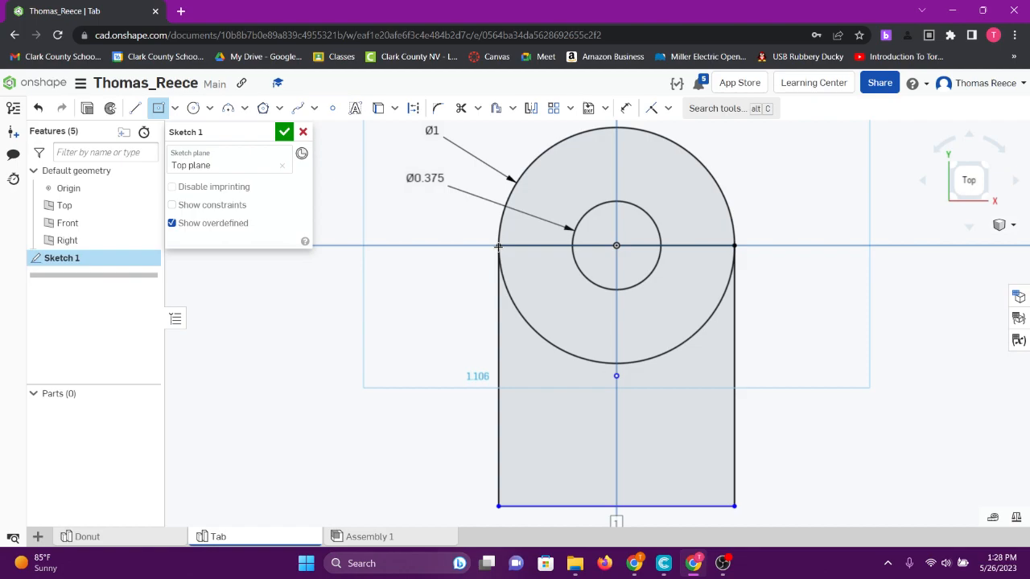
- Try to apply the width dimension to the rectangle's bottom edge, and undo it
key("Return")
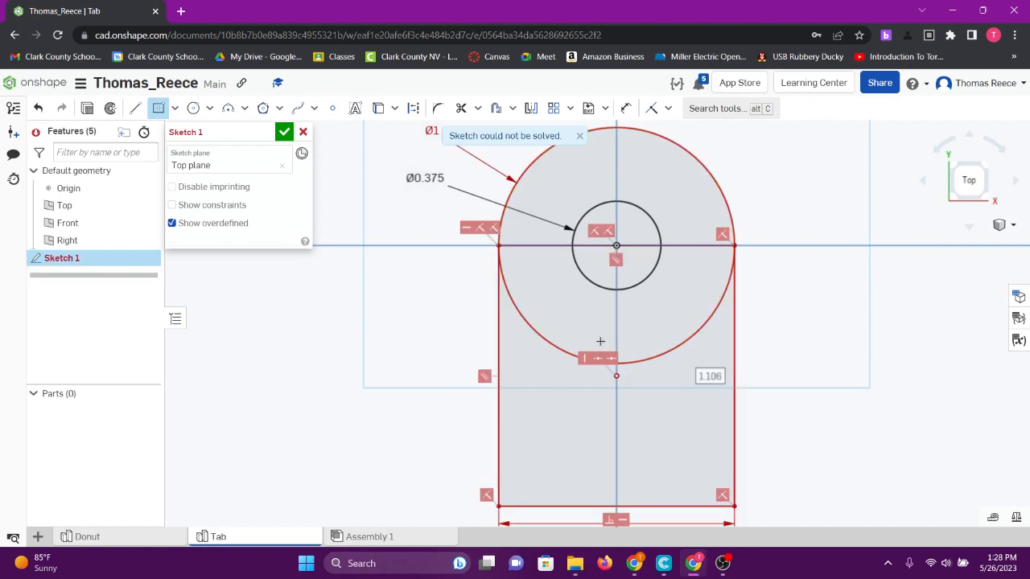
left_click(580, 138)
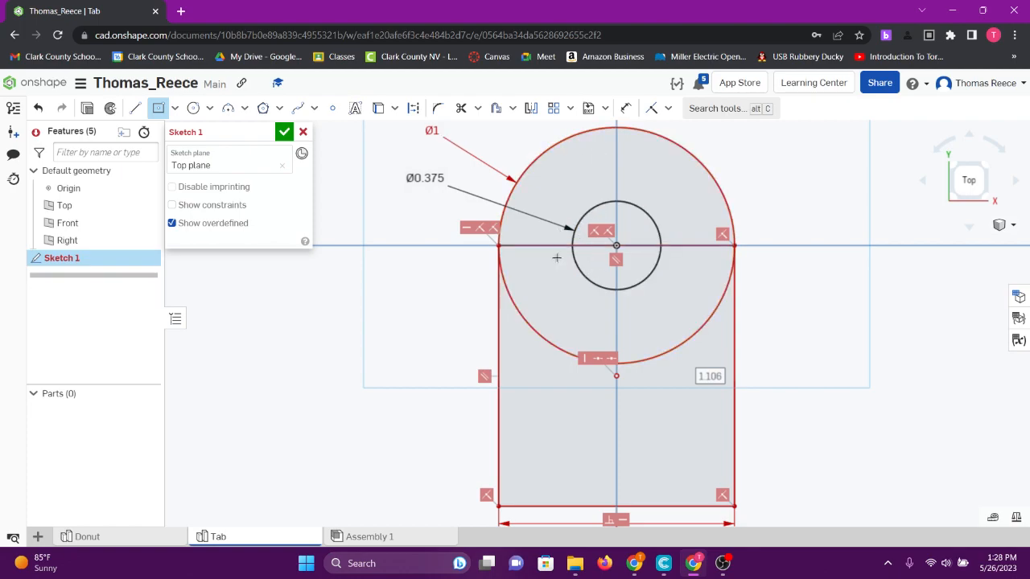
scroll(563, 322, "down", 3)
scroll(620, 366, "up", 3)
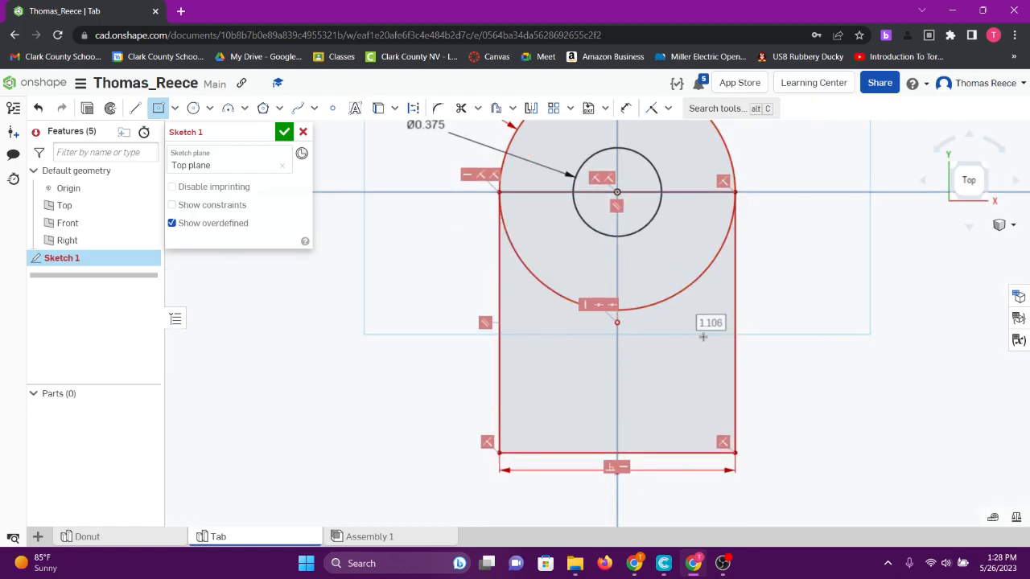
scroll(703, 327, "down", 3)
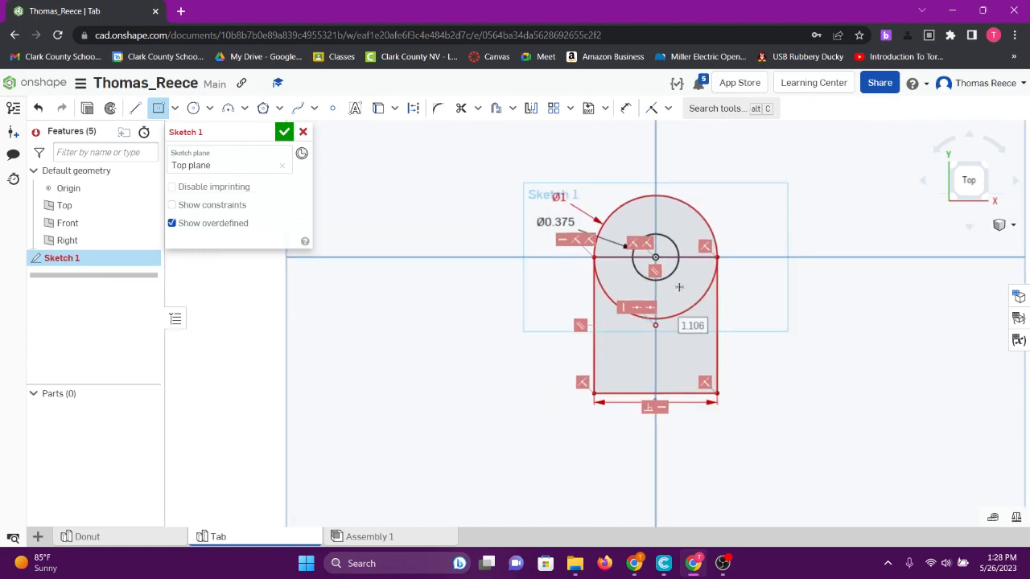
left_click(38, 107)
- Dimension the height of the rectangle's left side as 1 in
scroll(667, 302, "up", 3)
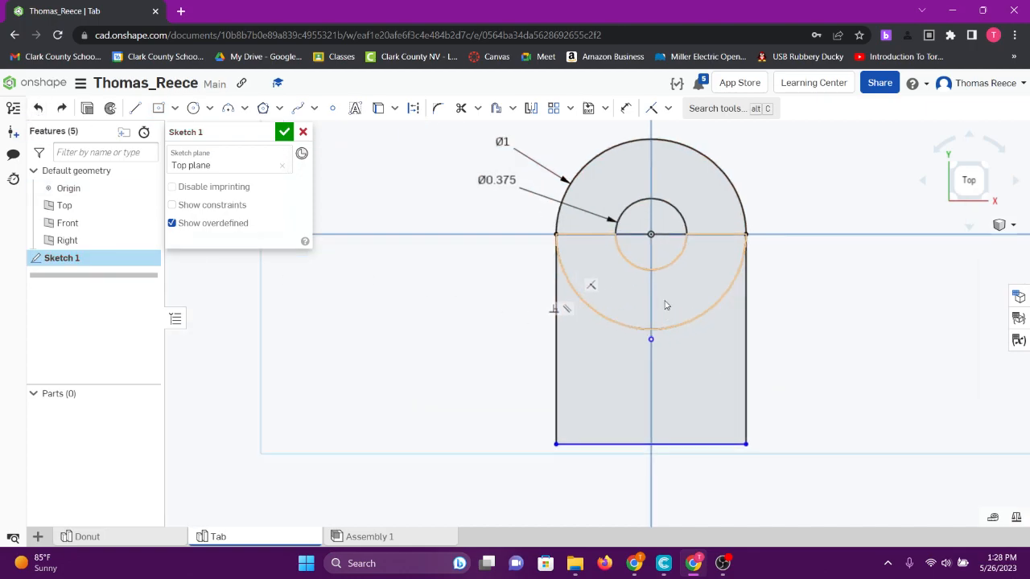
scroll(668, 306, "down", 2)
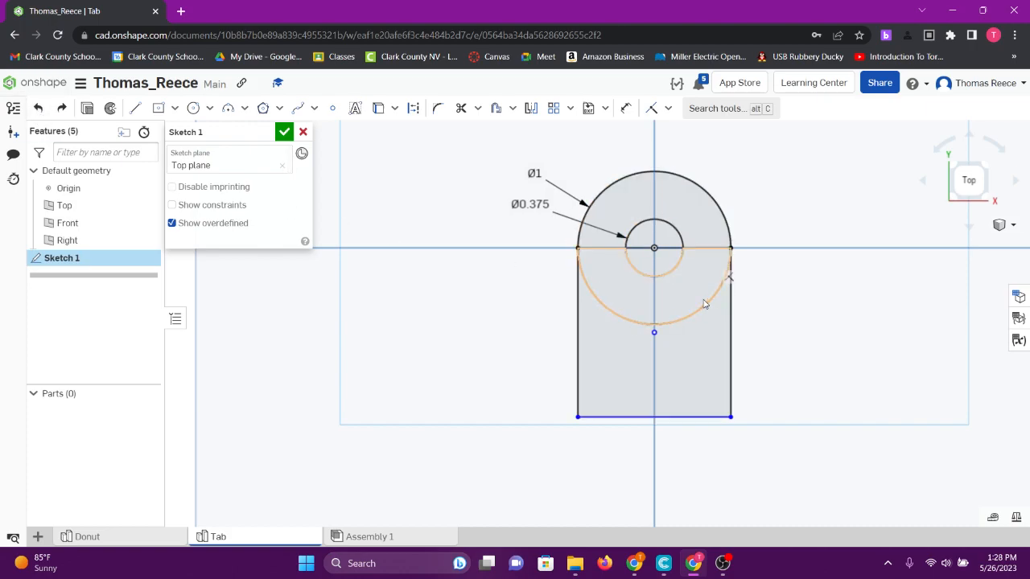
scroll(694, 286, "up", 3)
scroll(626, 276, "down", 2)
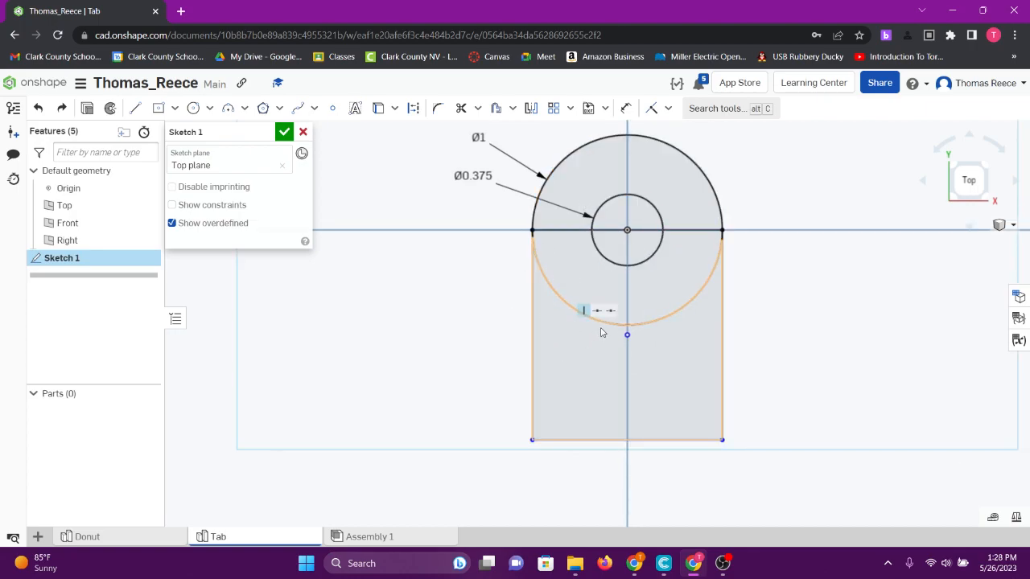
left_click(608, 440)
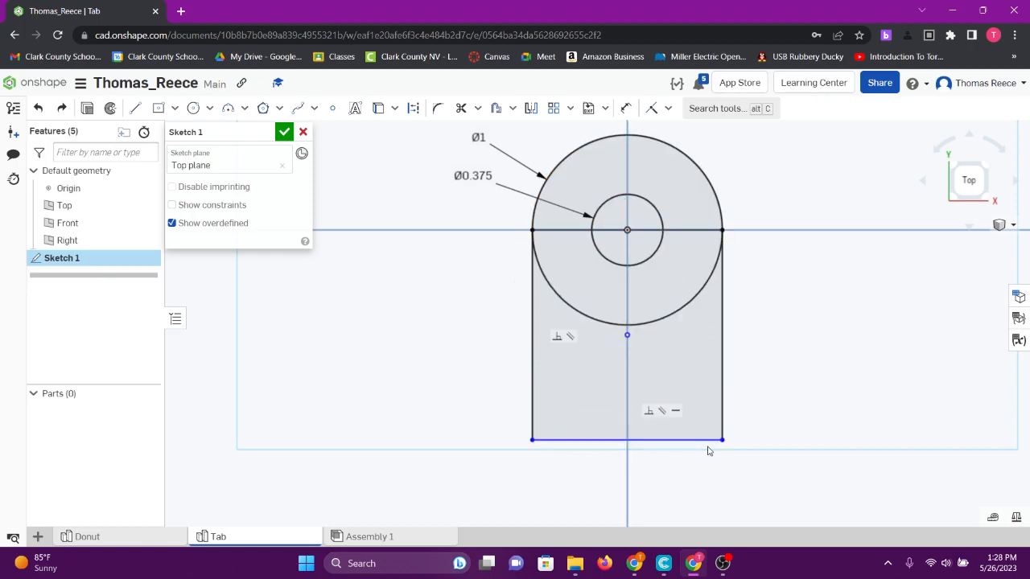
left_click(627, 108)
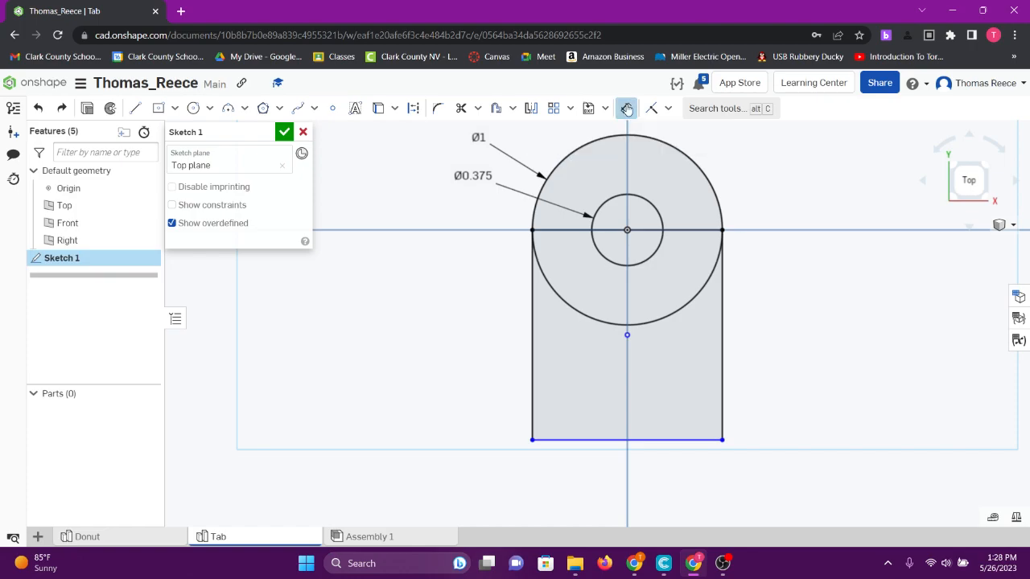
left_click(531, 328)
left_click(424, 321)
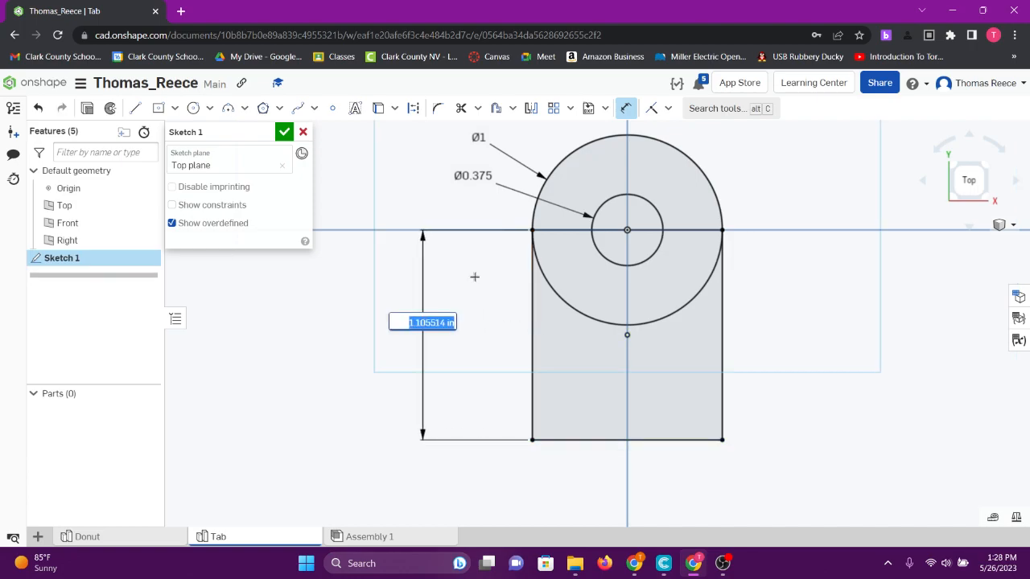
type("1")
key("Return")
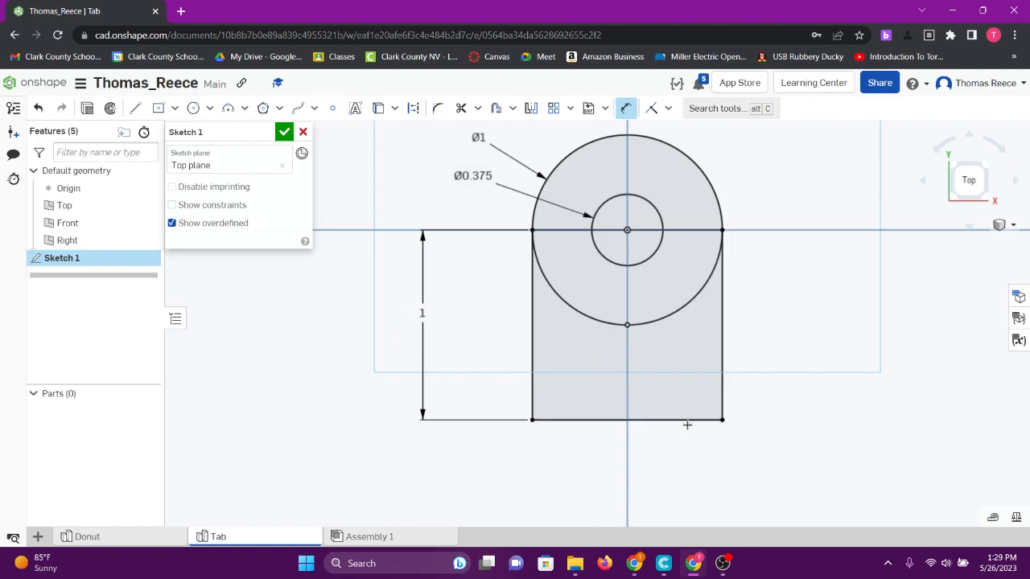
- Add a width dimension to the rectangle's bottom edge, placing it below the profile
left_click(643, 419)
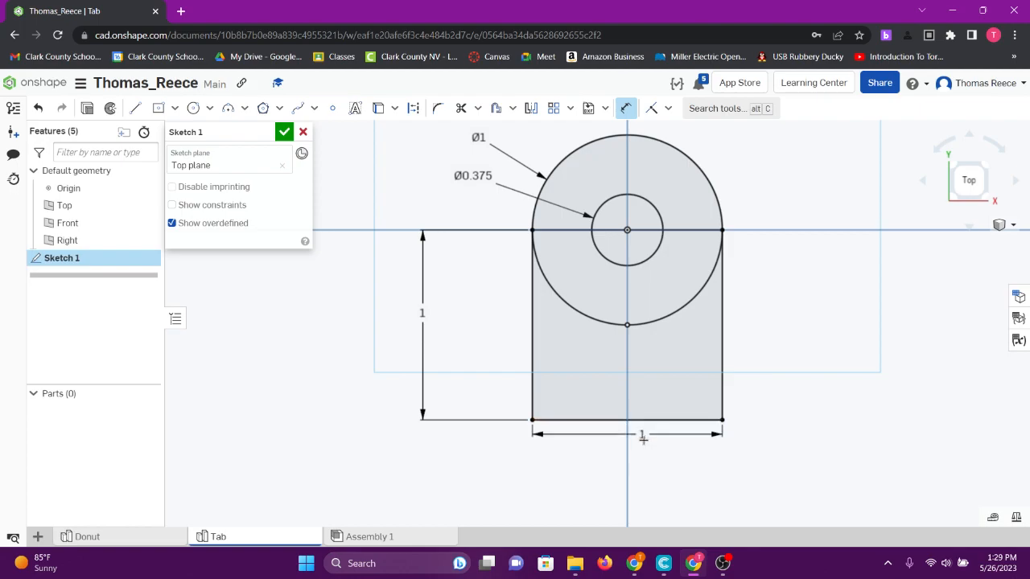
left_click(684, 474)
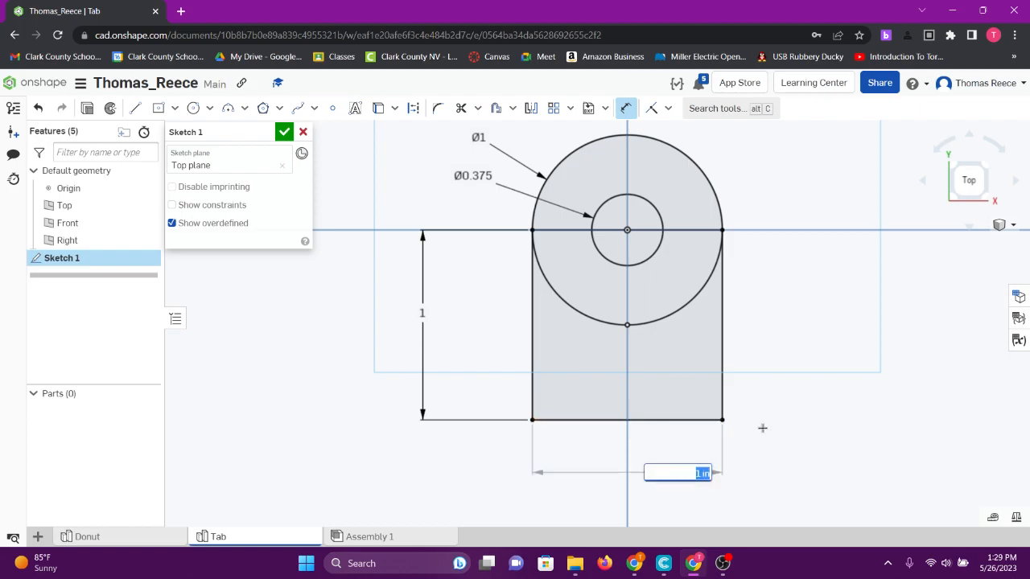
key("Return")
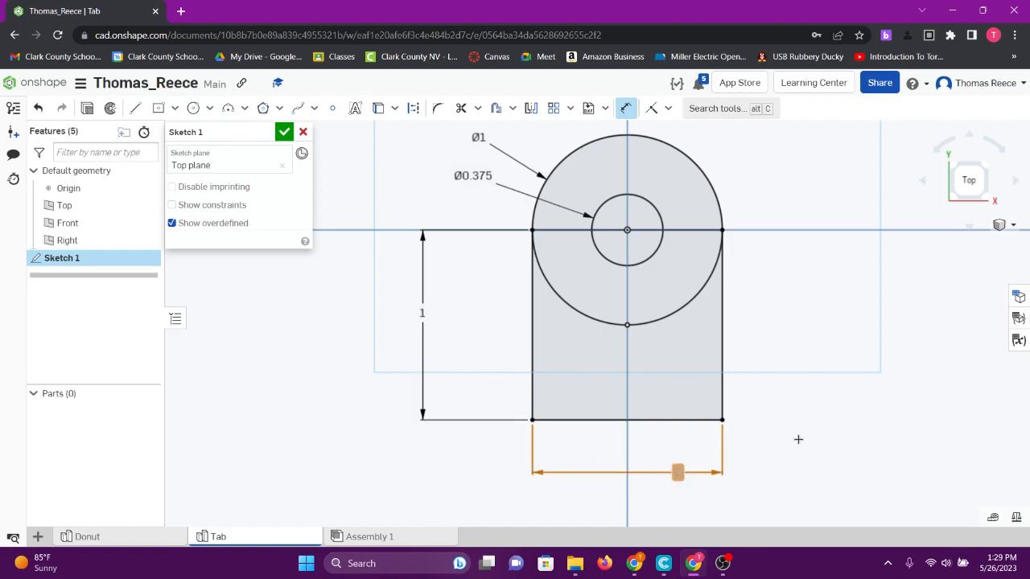
mouse_move(840, 450)
right_mouse_down()
mouse_move(820, 416)
mouse_move(825, 396)
right_mouse_up()
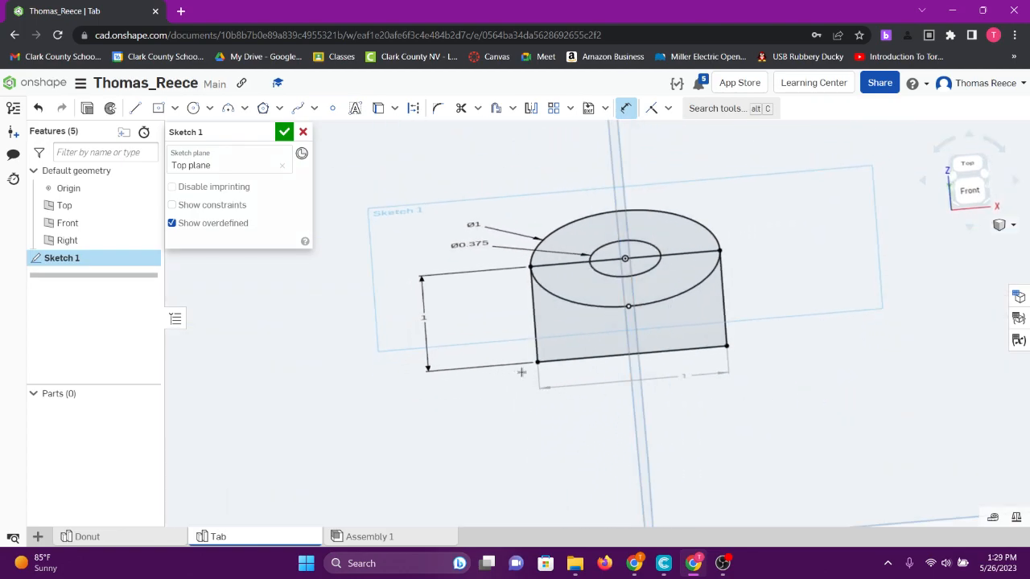
mouse_move(793, 427)
right_mouse_down()
mouse_move(810, 439)
mouse_move(662, 471)
right_mouse_up()
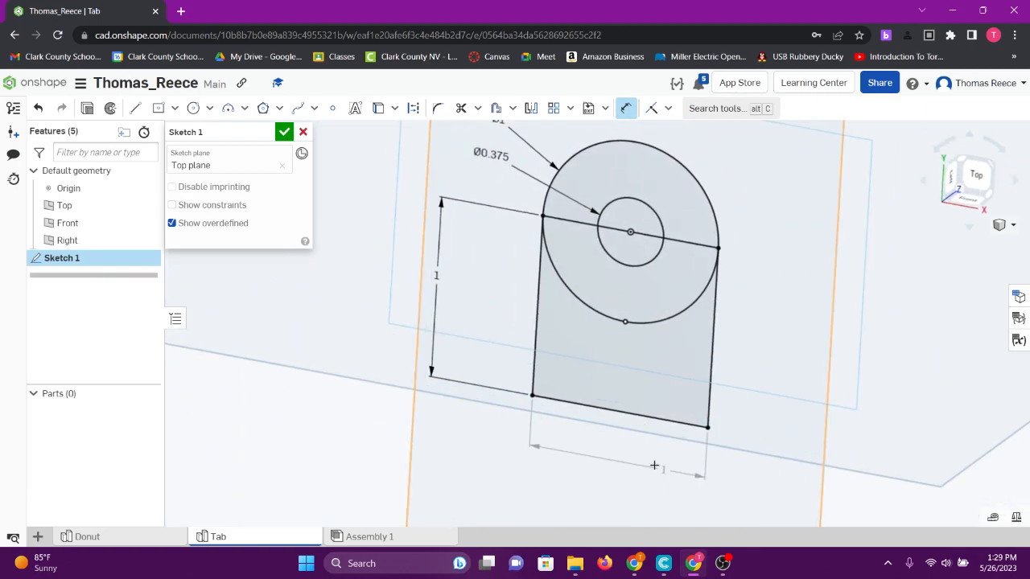
left_click(976, 175)
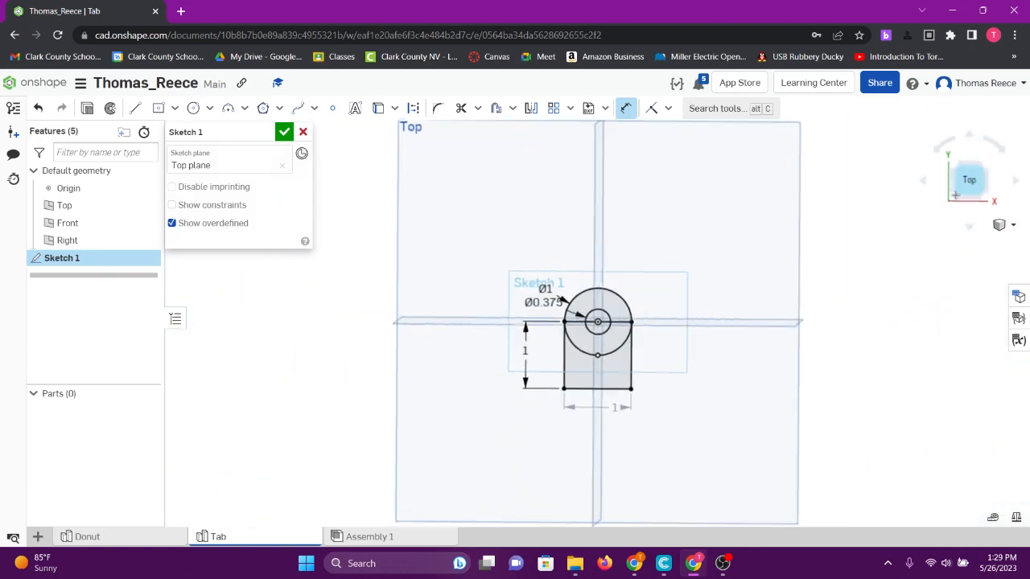
key("f")
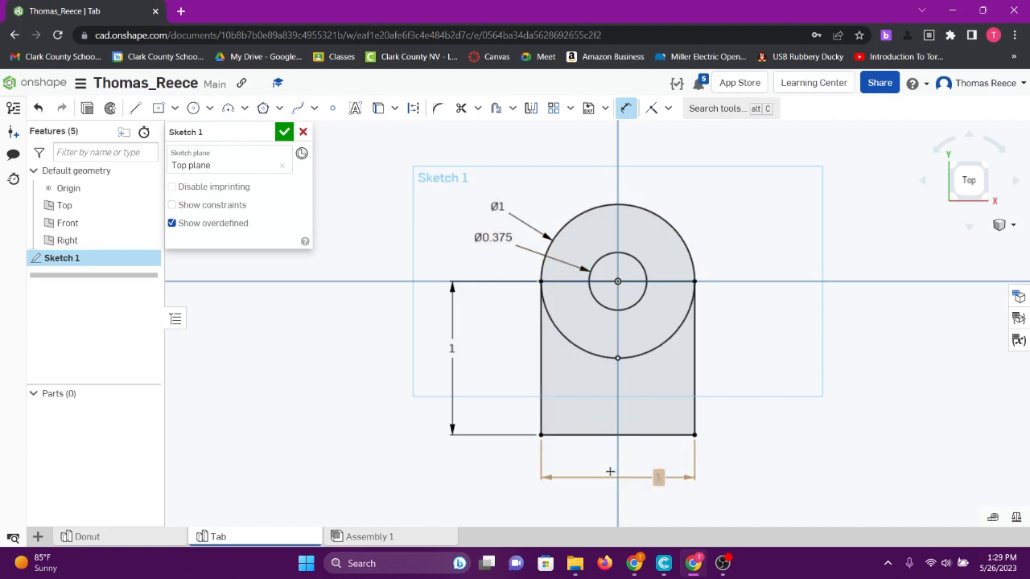
- Try converting the rectangle's width dimension to a driving dimension, and change it back to driven
right_click(659, 478)
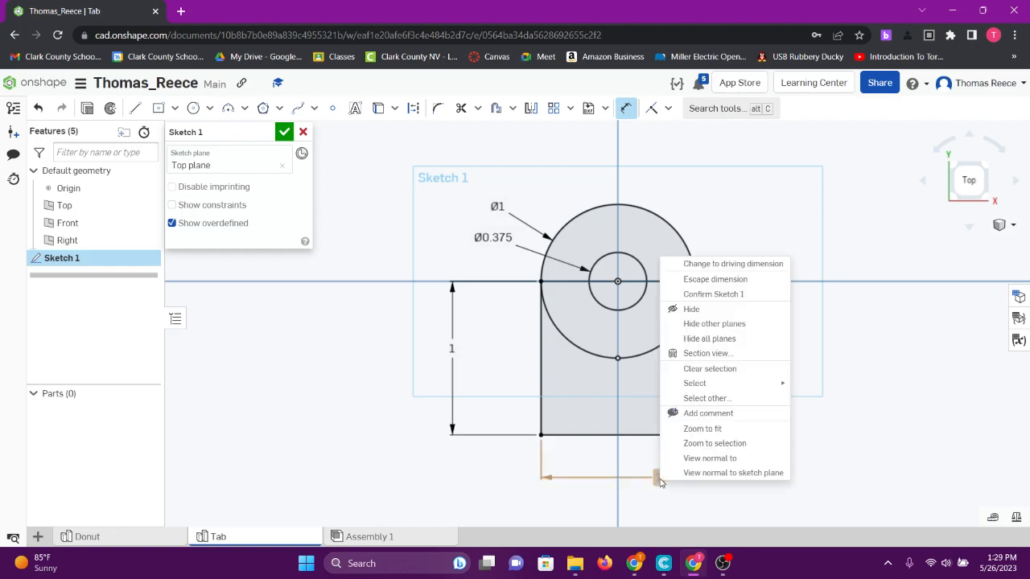
left_click(757, 264)
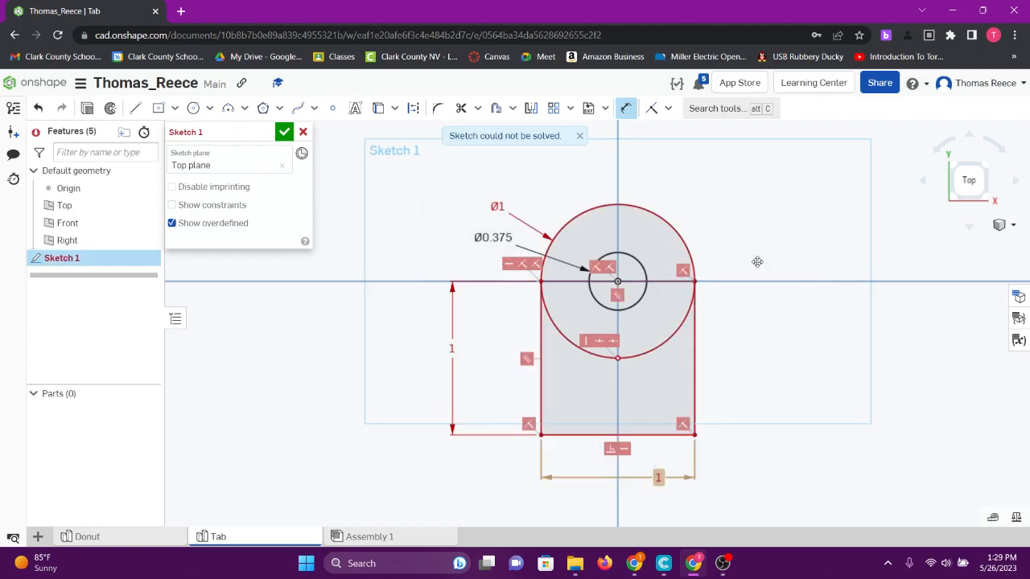
right_click(659, 478)
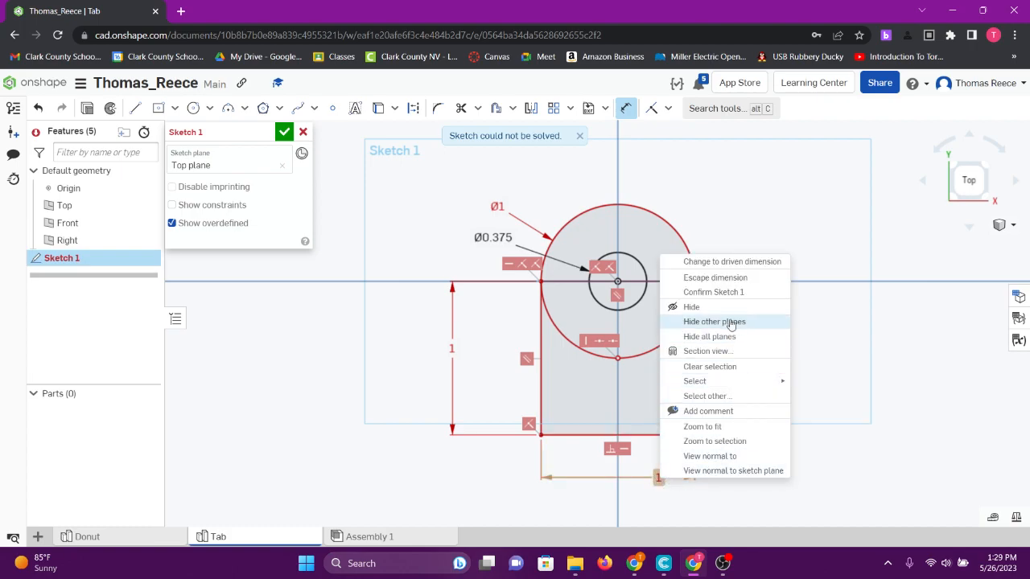
left_click(715, 277)
right_click(657, 477)
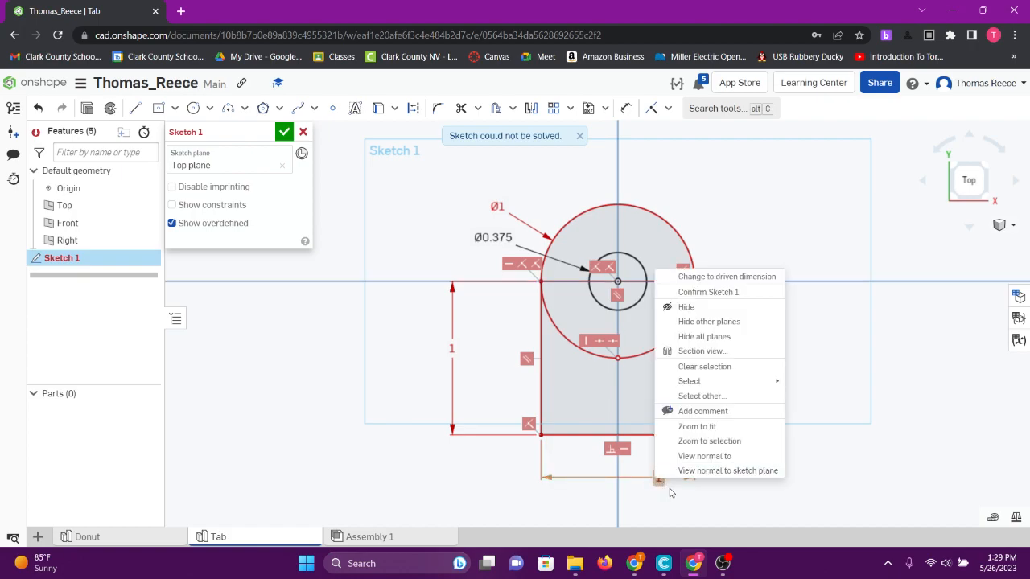
left_click(828, 370)
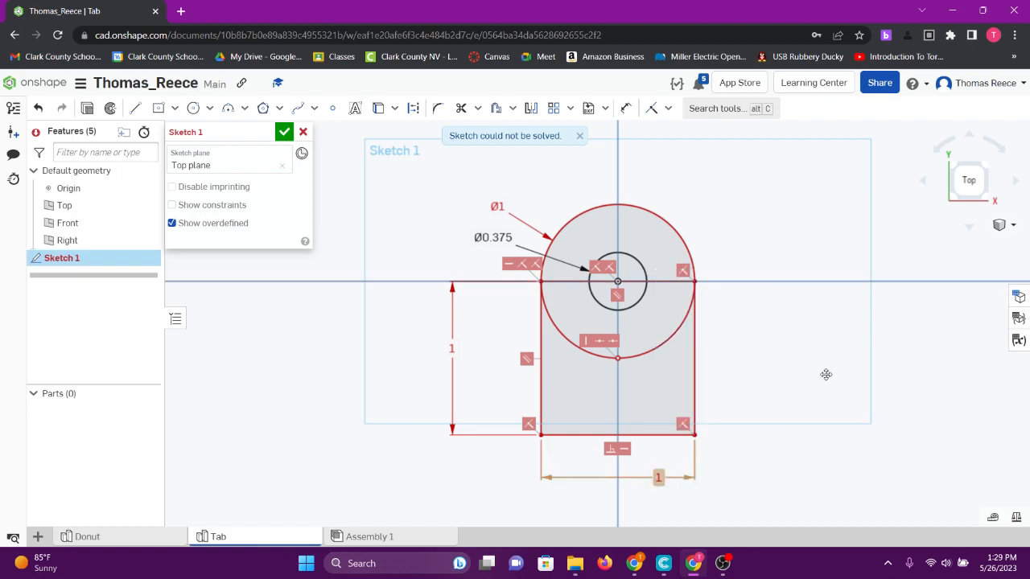
right_click(656, 479)
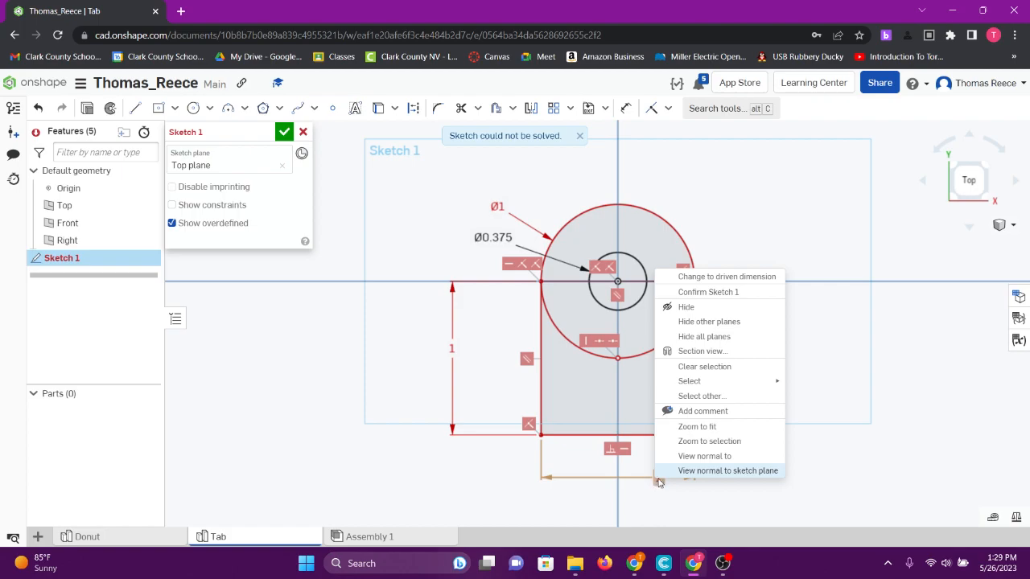
left_click(720, 281)
- Delete the driven width dimension below the rectangle
right_click(657, 478)
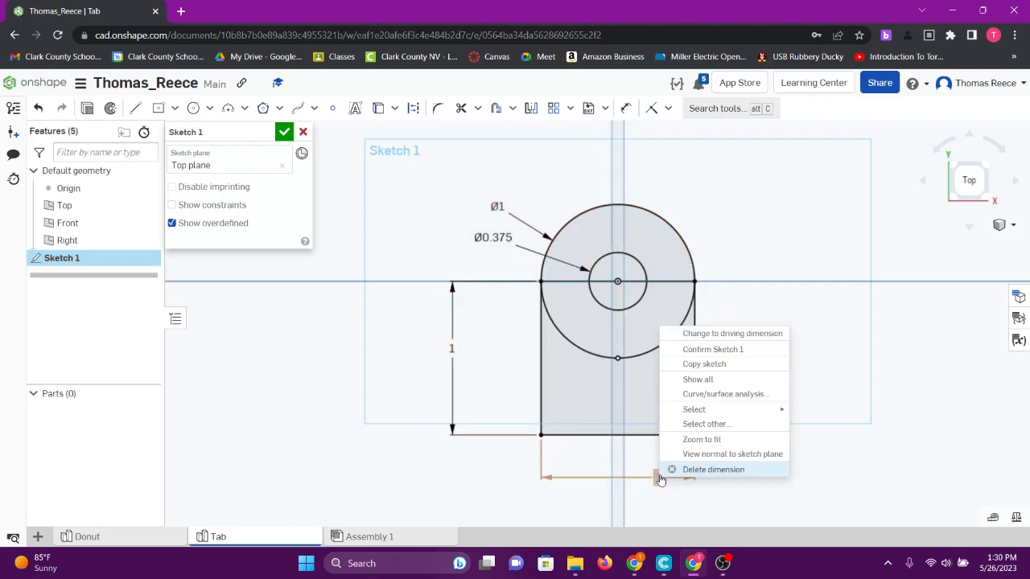
left_click(709, 470)
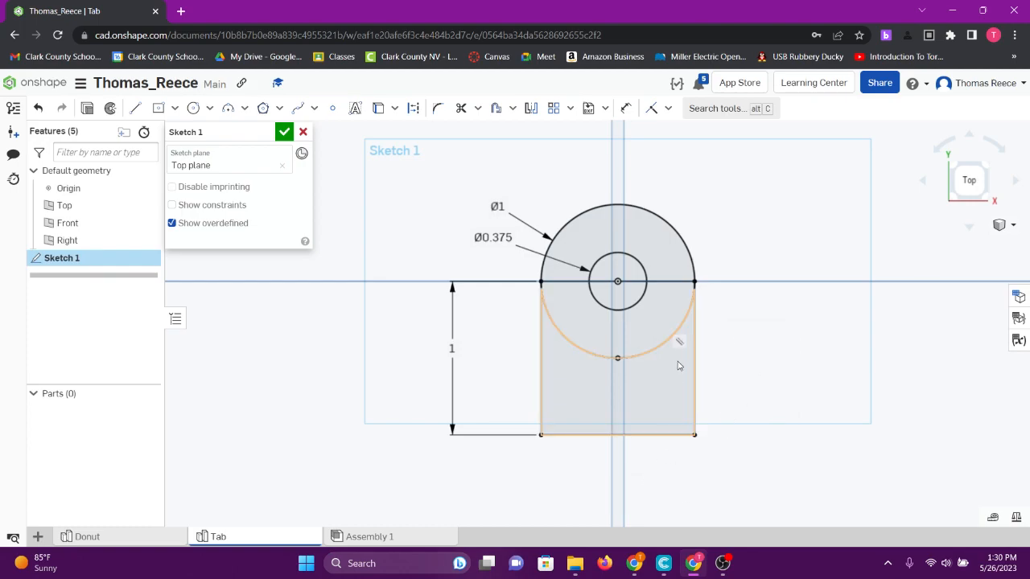
mouse_move(735, 375)
right_mouse_down()
mouse_move(757, 380)
mouse_move(742, 385)
right_mouse_up()
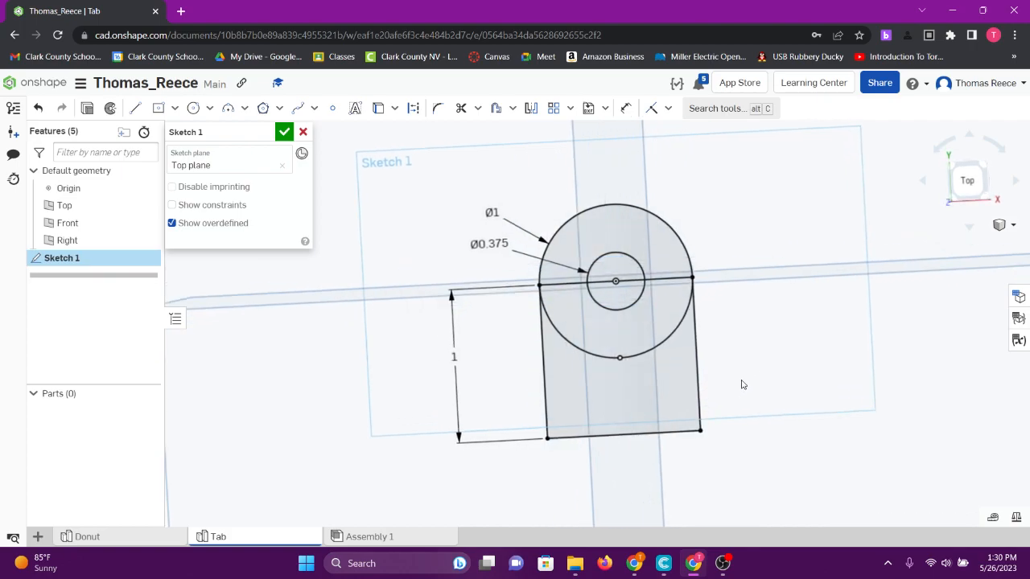
left_click(964, 185)
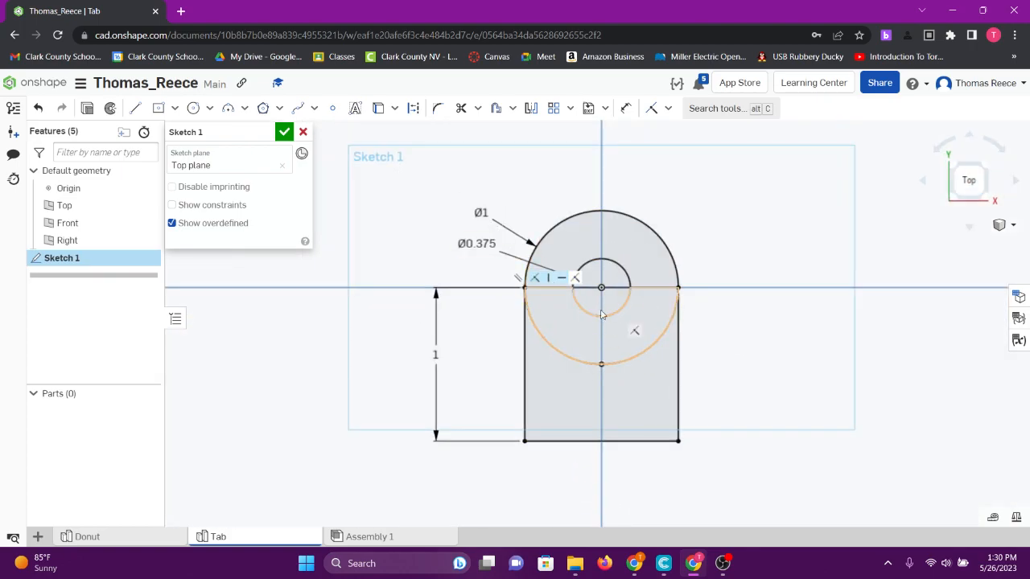
- Extrude the sketch profile around the hole as a new solid with a blind depth of 0.25 in
right_click_drag(619, 405, 603, 364)
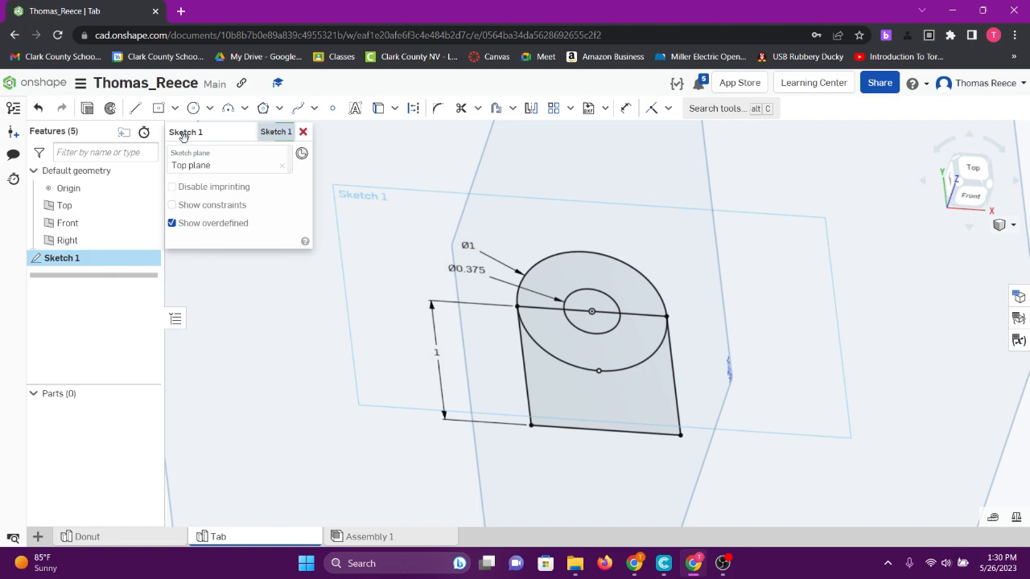
left_click(88, 110)
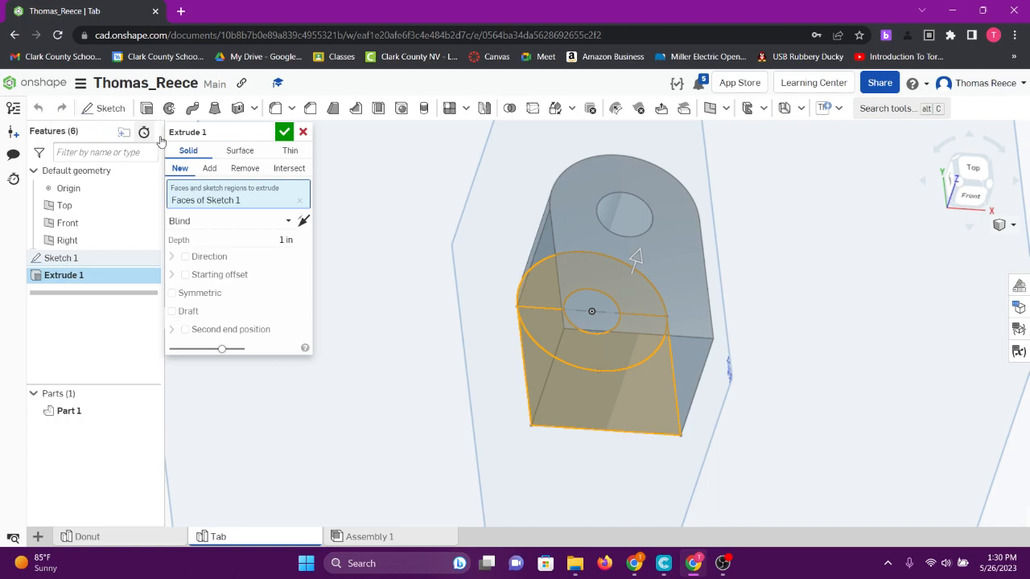
mouse_move(683, 431)
right_mouse_down()
mouse_move(717, 390)
mouse_move(681, 459)
mouse_move(684, 444)
right_mouse_up()
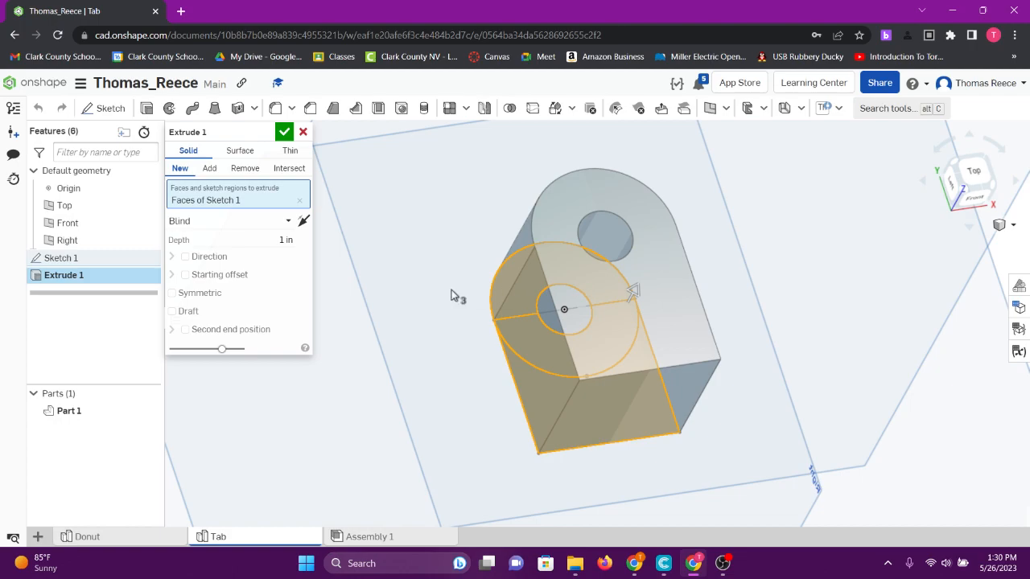
left_click(281, 240)
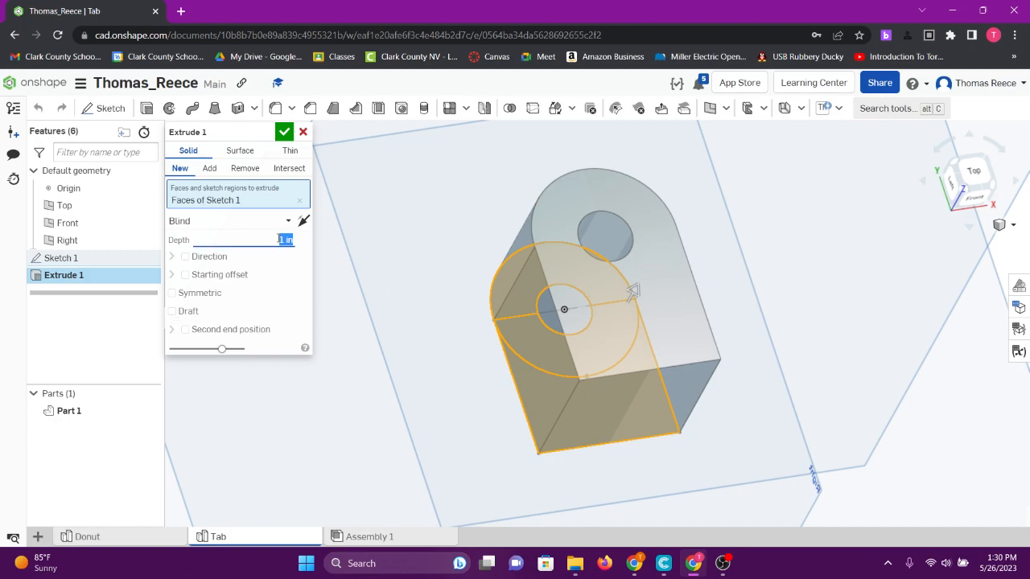
type("0.25")
key("Return")
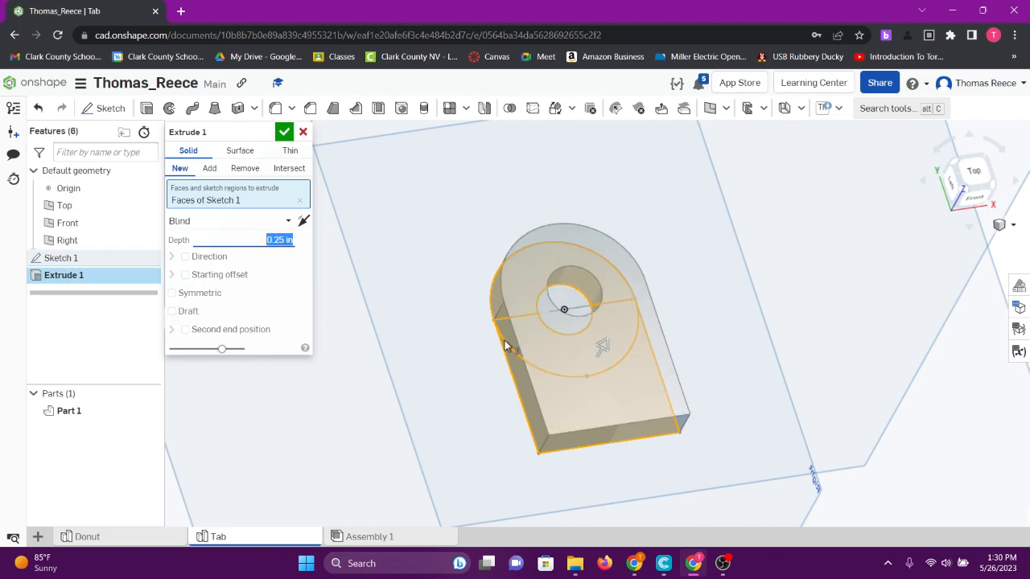
right_click_drag(638, 377, 653, 362)
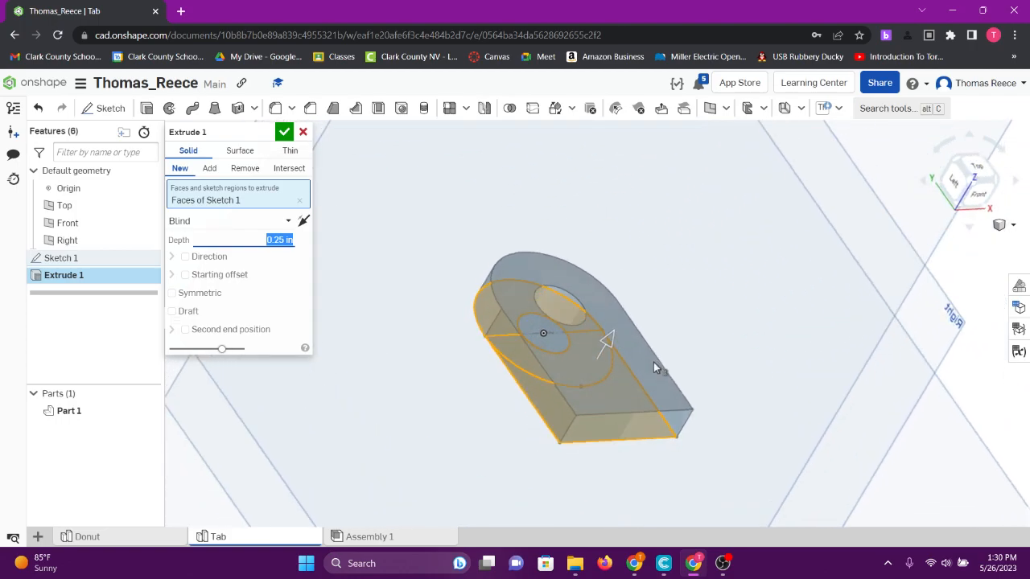
left_click(284, 132)
- Inspect the finished solid from several angles and check who has access in the document's share settings
right_click_drag(515, 405, 620, 283)
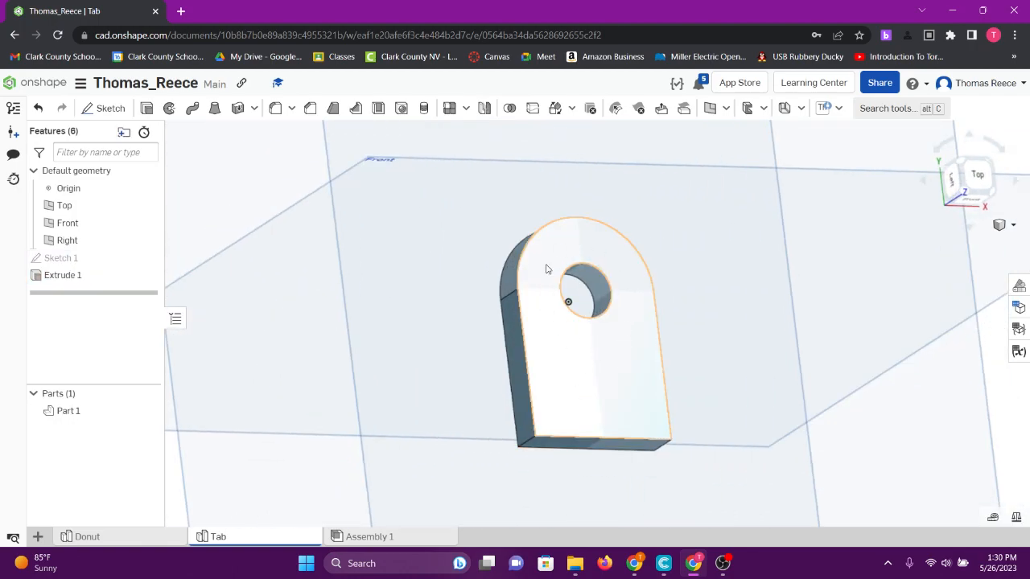
mouse_move(366, 388)
right_mouse_down()
mouse_move(368, 372)
mouse_move(370, 388)
right_mouse_up()
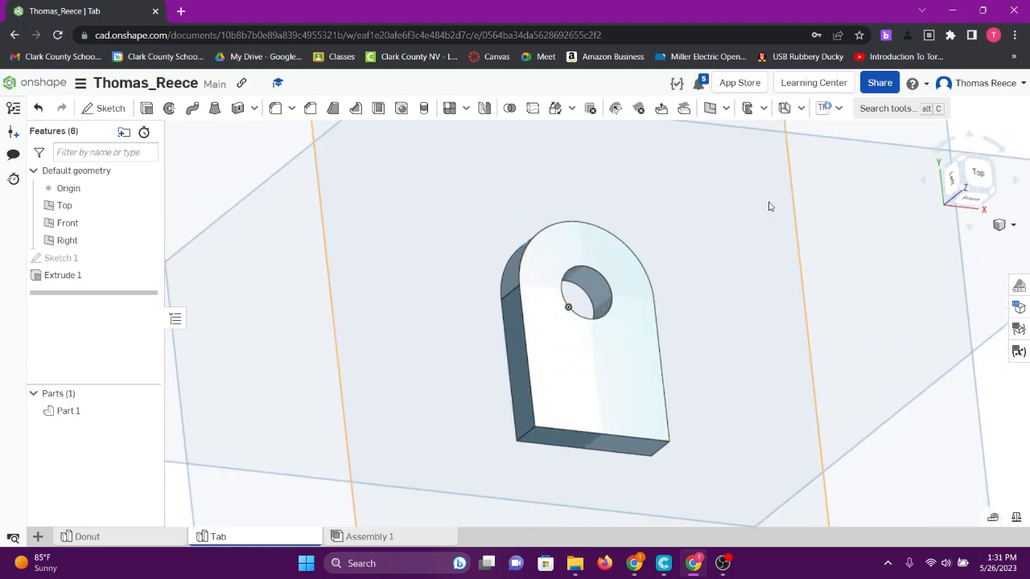
left_click(880, 83)
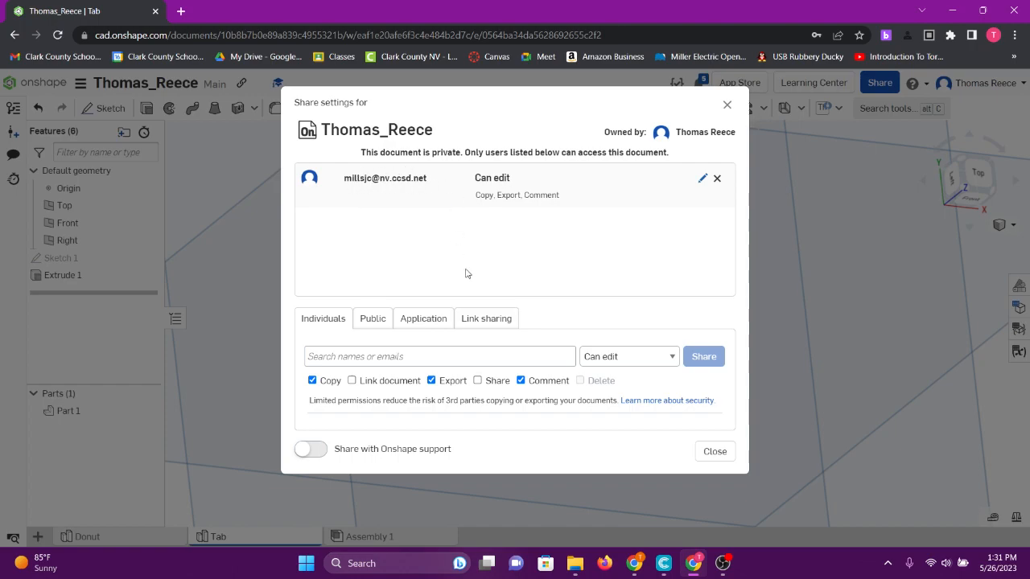
left_click(716, 452)
mouse_move(735, 395)
right_mouse_down()
mouse_move(720, 369)
mouse_move(747, 381)
right_mouse_up()
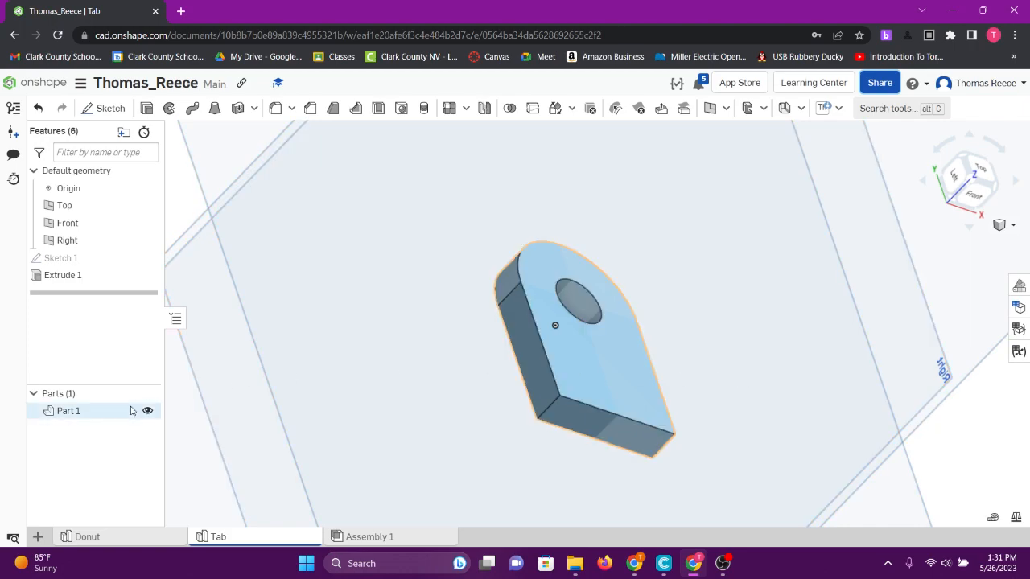